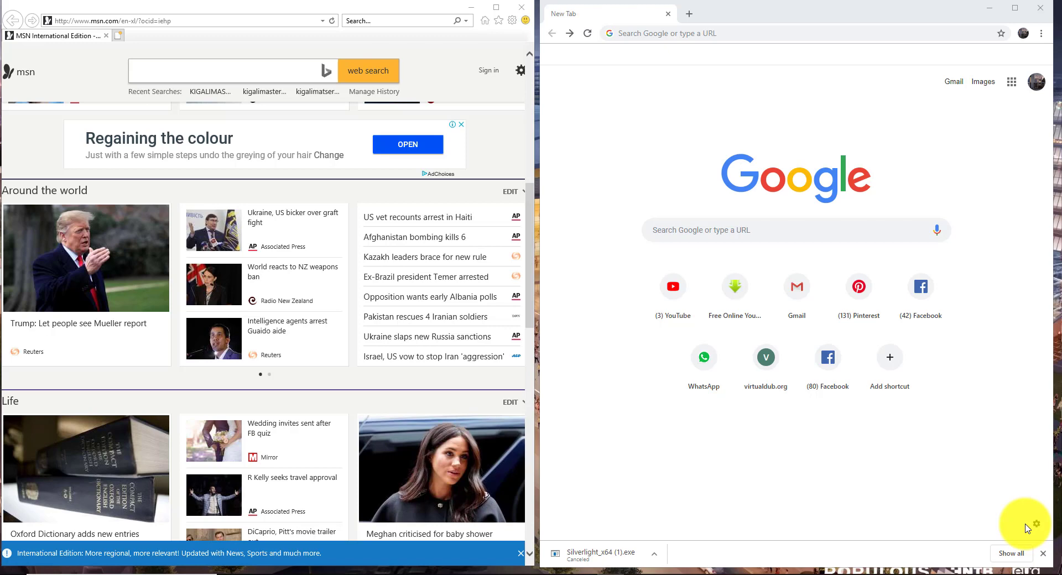
Search the web in Chrome for "kigalimasterplan 2013" and open the Web GIS result from masterplan2013.kigalicity.gov.rw
{"action": "left_click", "coordinate": [678, 35]}
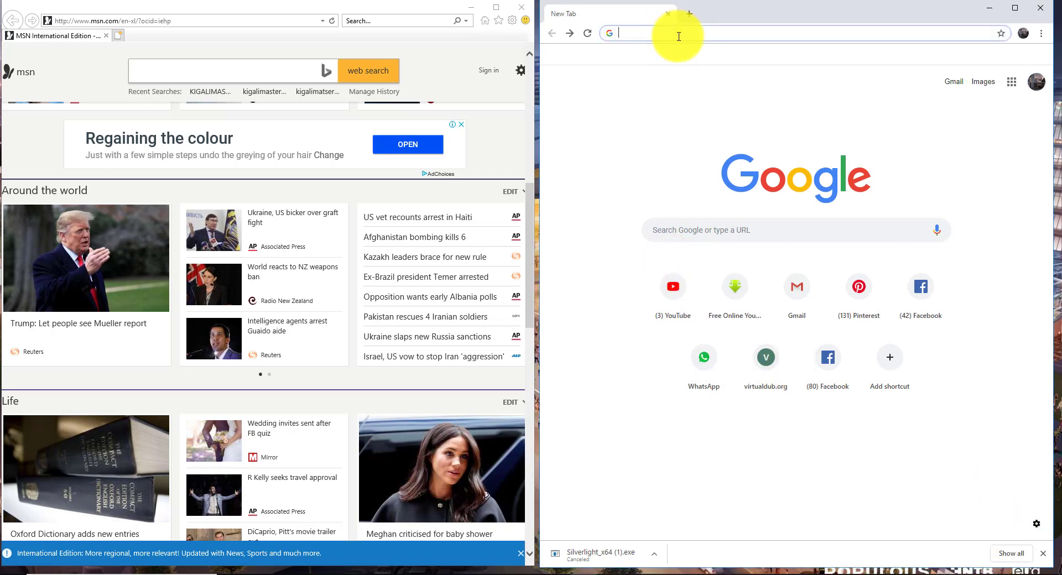
{"action": "type", "text": "kigalimasterplan 2013"}
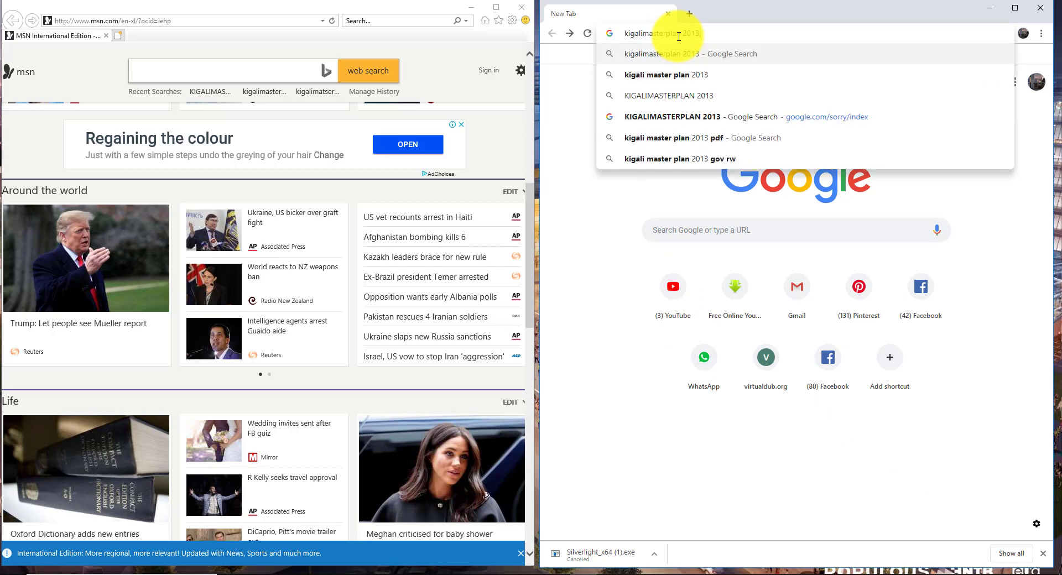
{"action": "key", "text": "Return"}
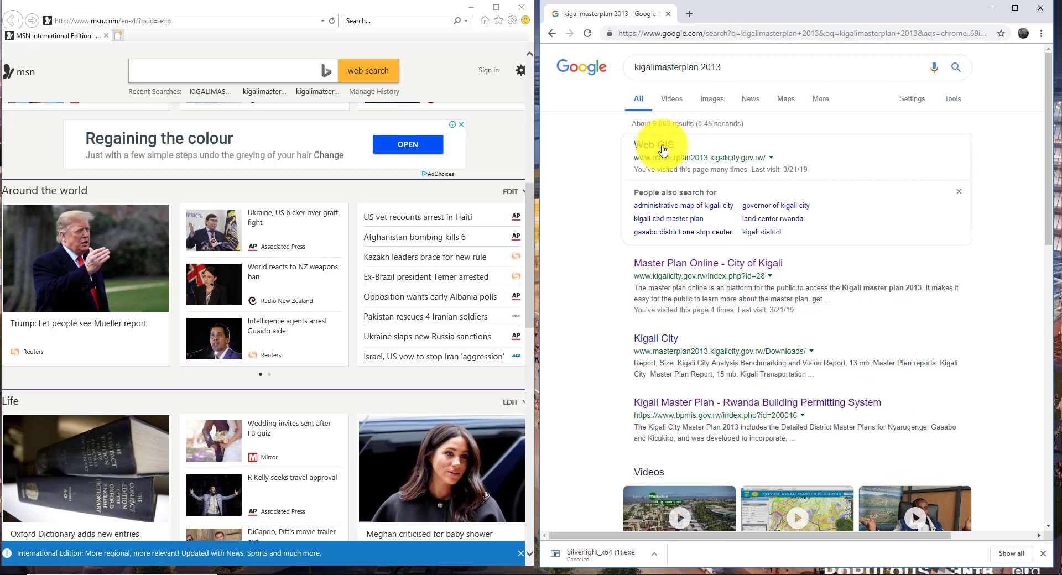
{"action": "left_click", "coordinate": [663, 150]}
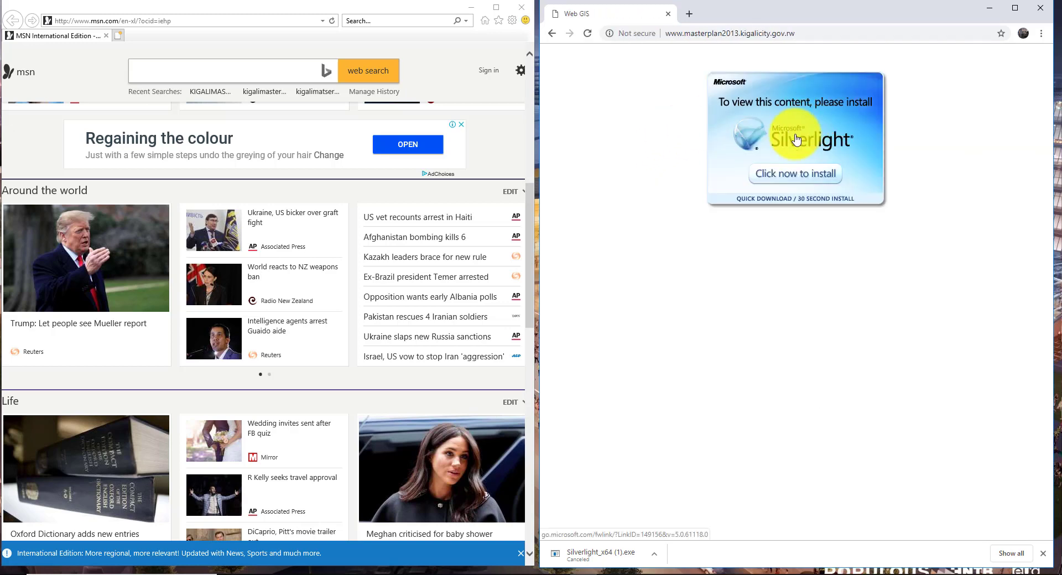
Follow the site's Silverlight install prompt and highlight the browser-compatibility notice on the Get Microsoft Silverlight page
{"action": "left_click", "coordinate": [804, 178]}
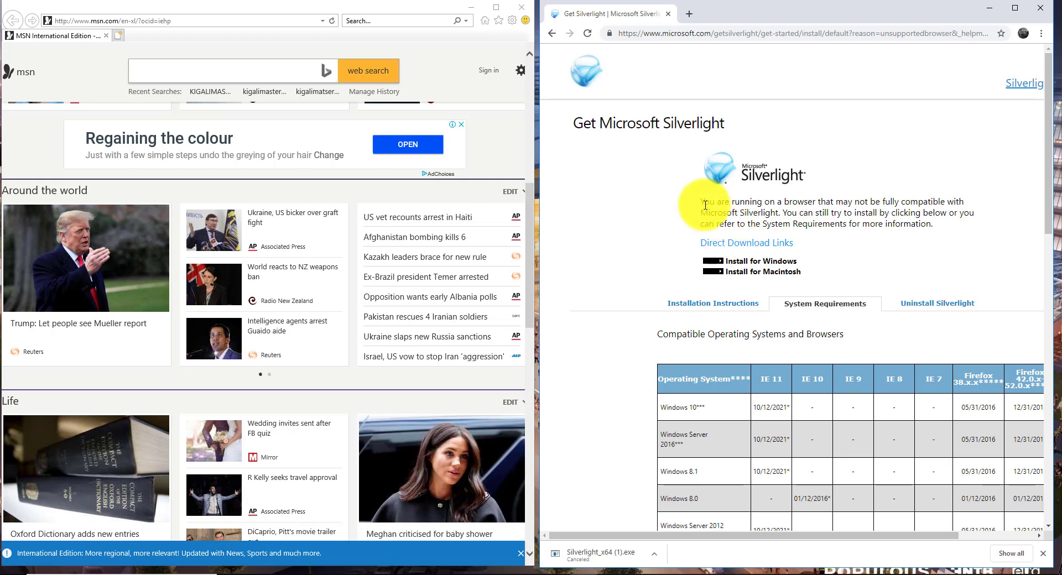
{"action": "left_click_drag", "start_coordinate": [700, 202], "coordinate": [933, 227]}
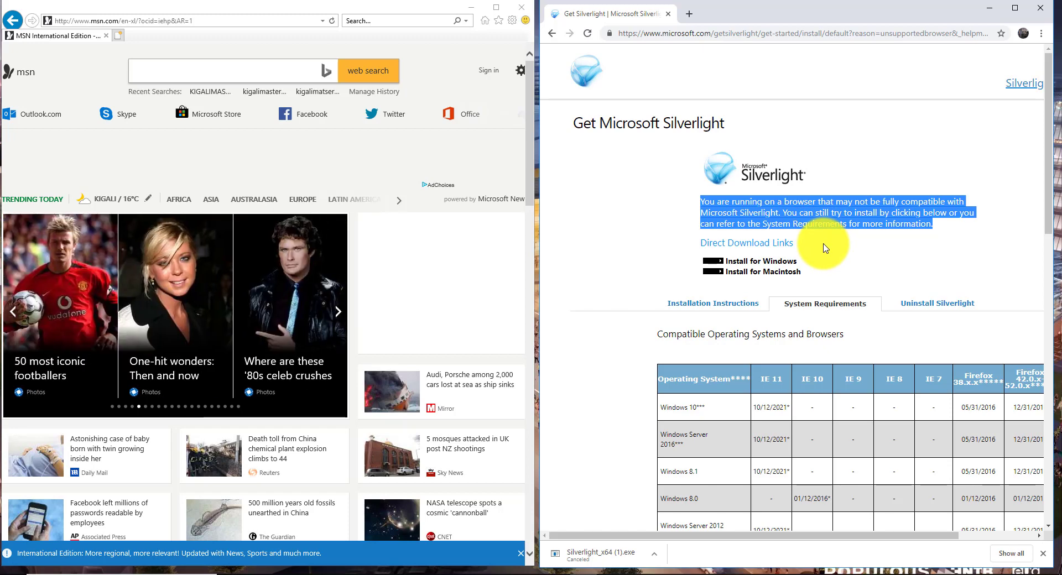
{"action": "left_click", "coordinate": [800, 245]}
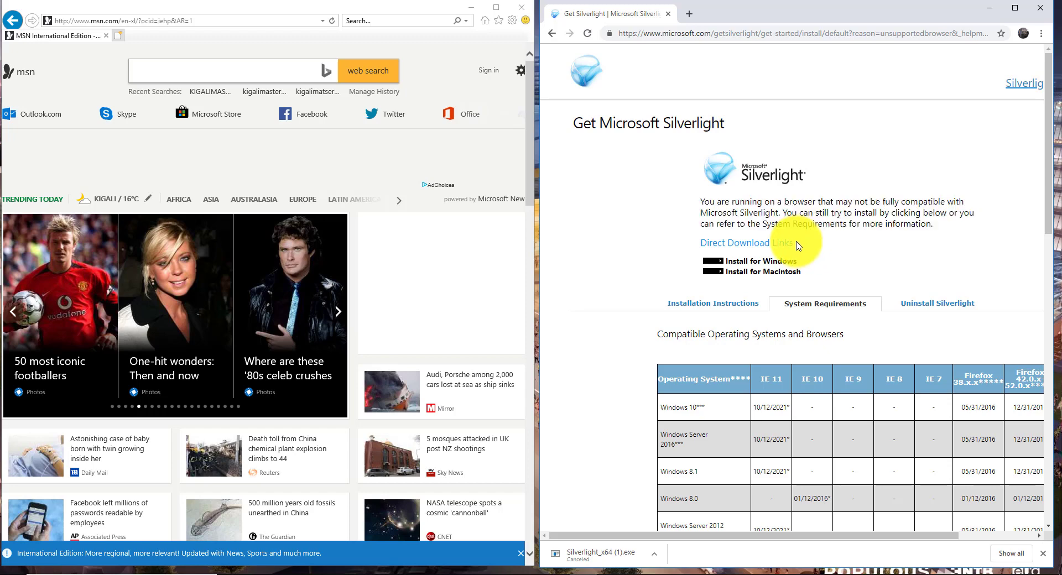
Download the Silverlight installer for Windows and highlight the browser-compatibility notice again
{"action": "left_click", "coordinate": [733, 262]}
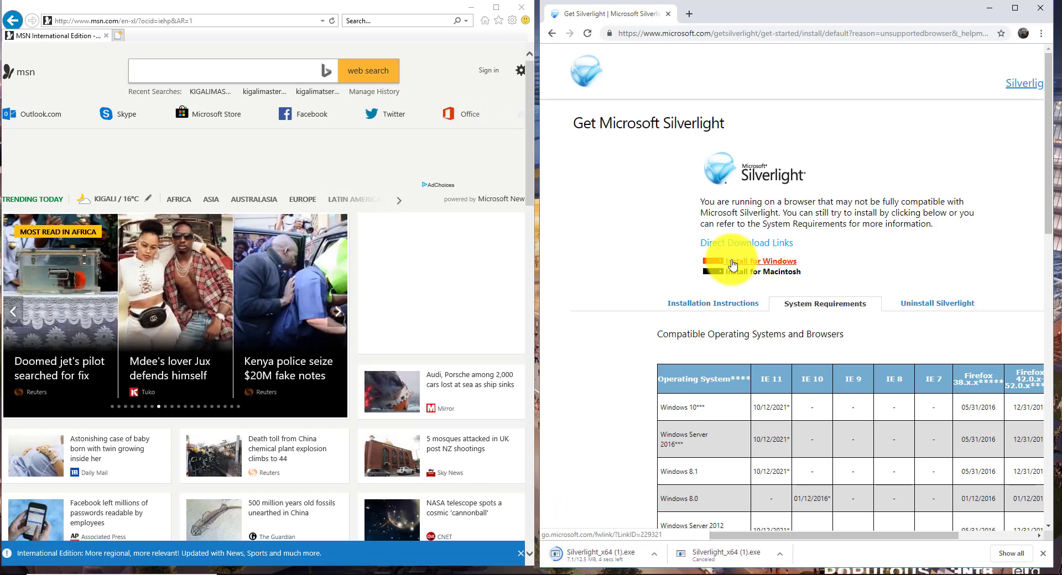
{"action": "left_click", "coordinate": [578, 555]}
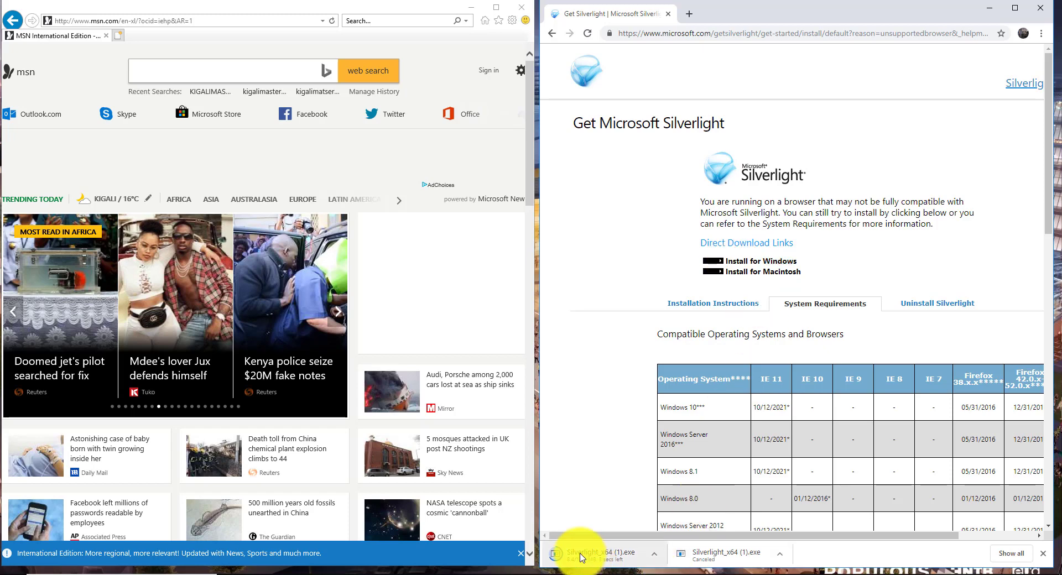
{"action": "left_click", "coordinate": [653, 554]}
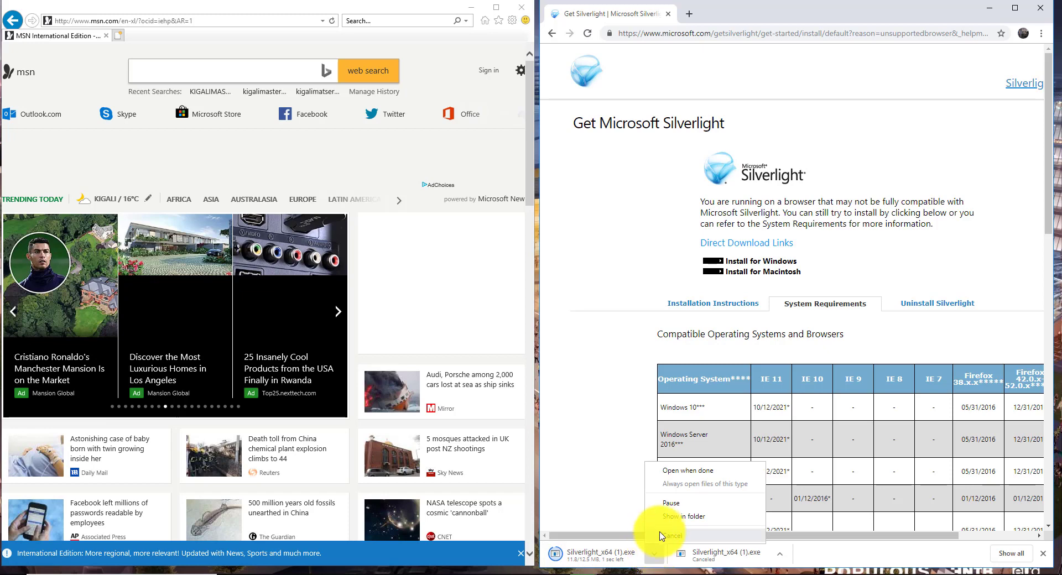
{"action": "left_click", "coordinate": [627, 384]}
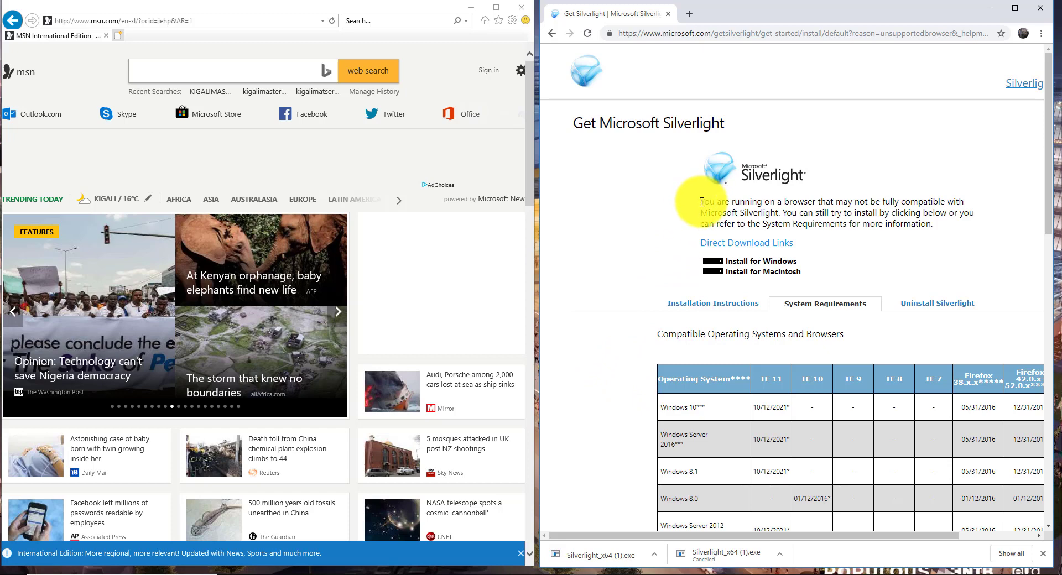
{"action": "left_click_drag", "start_coordinate": [701, 202], "coordinate": [938, 229]}
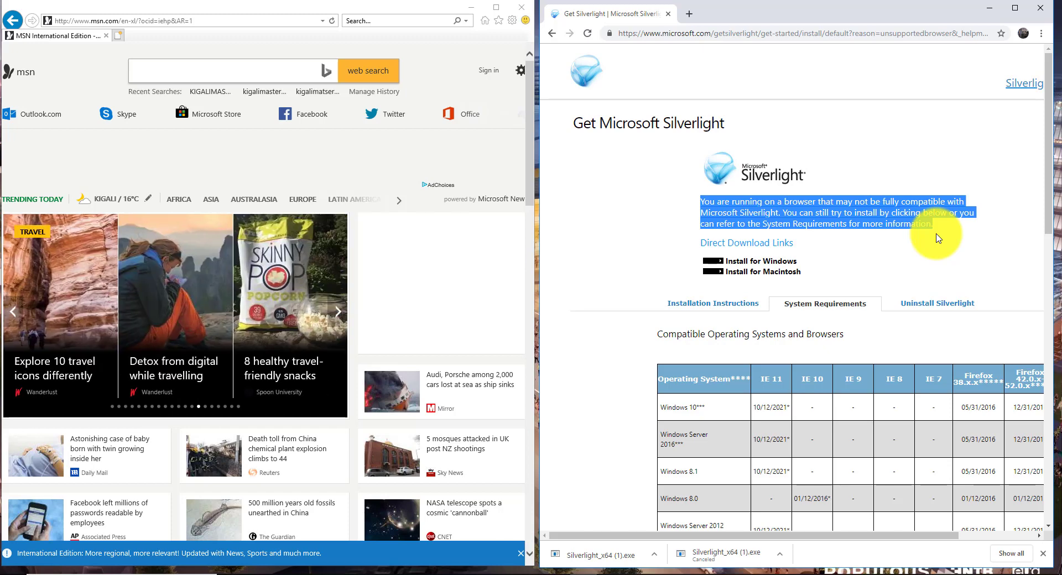
Switch to Internet Explorer, search for "kigalimasterplan 2013" and open the Kigali - Web GIS result in a maximized window
{"action": "left_click", "coordinate": [208, 22]}
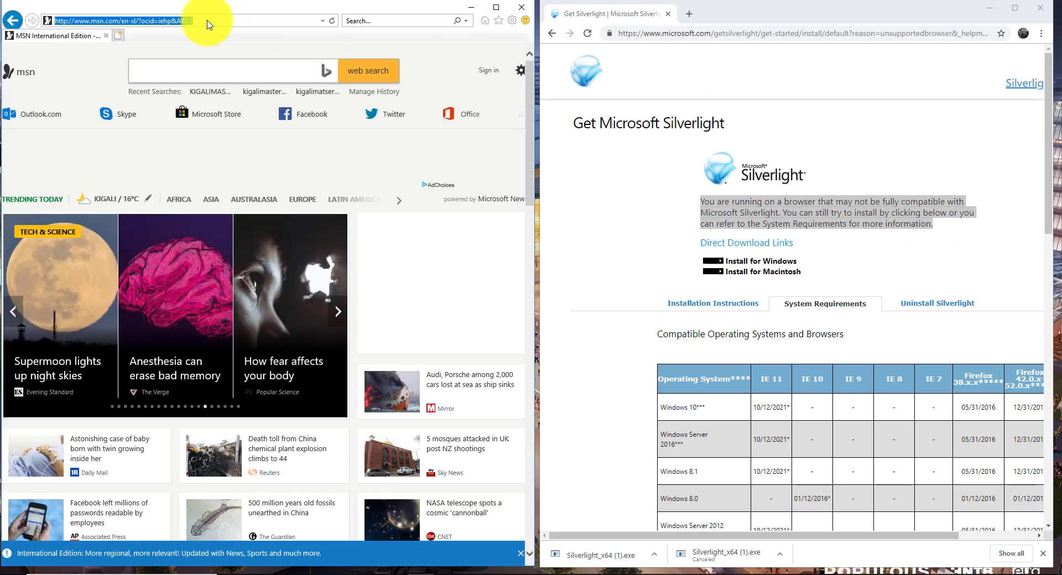
{"action": "type", "text": "kigalimasterplan 2013"}
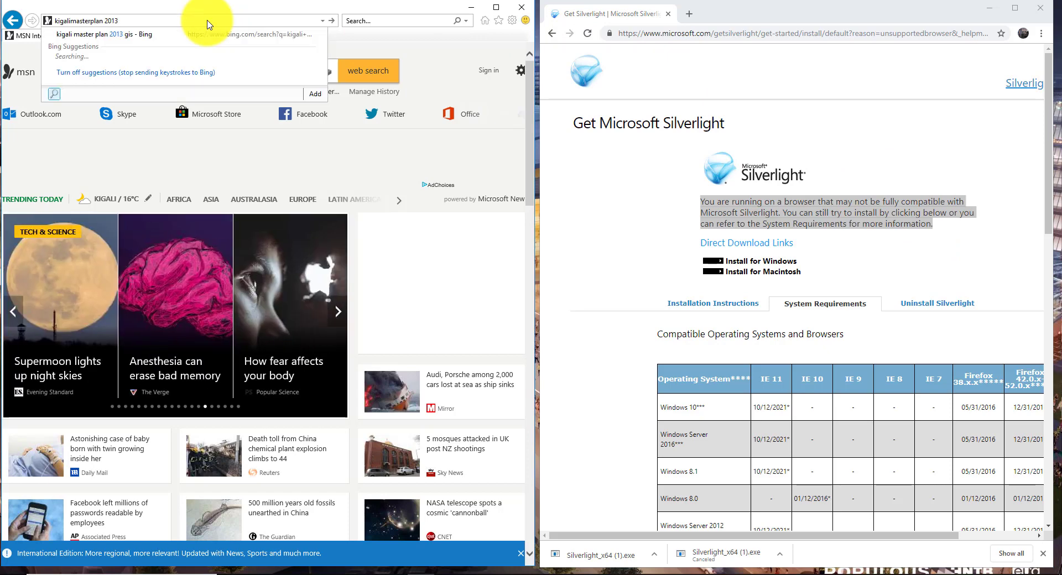
{"action": "key", "text": "Return"}
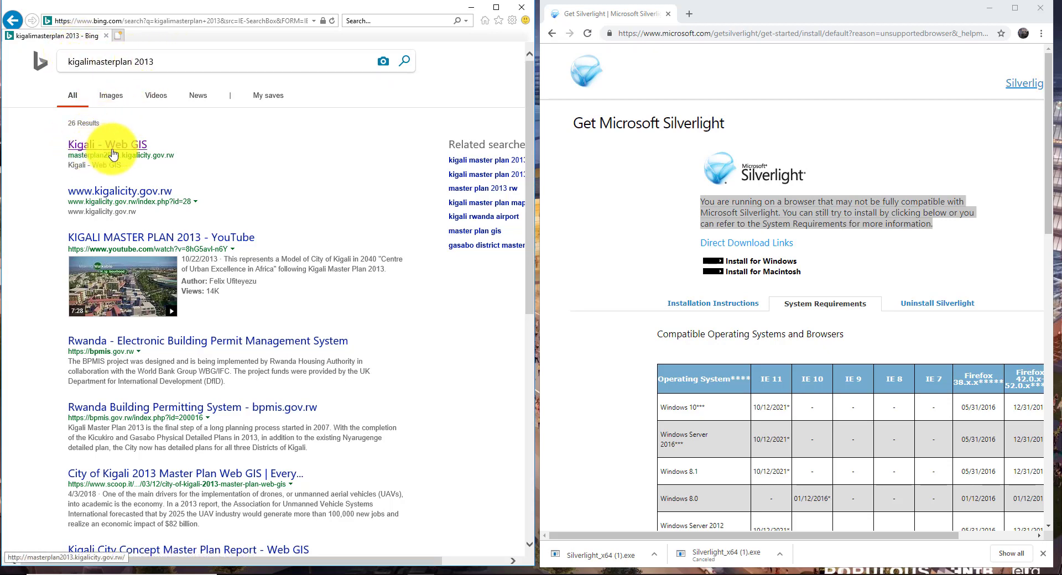
{"action": "left_click", "coordinate": [131, 148]}
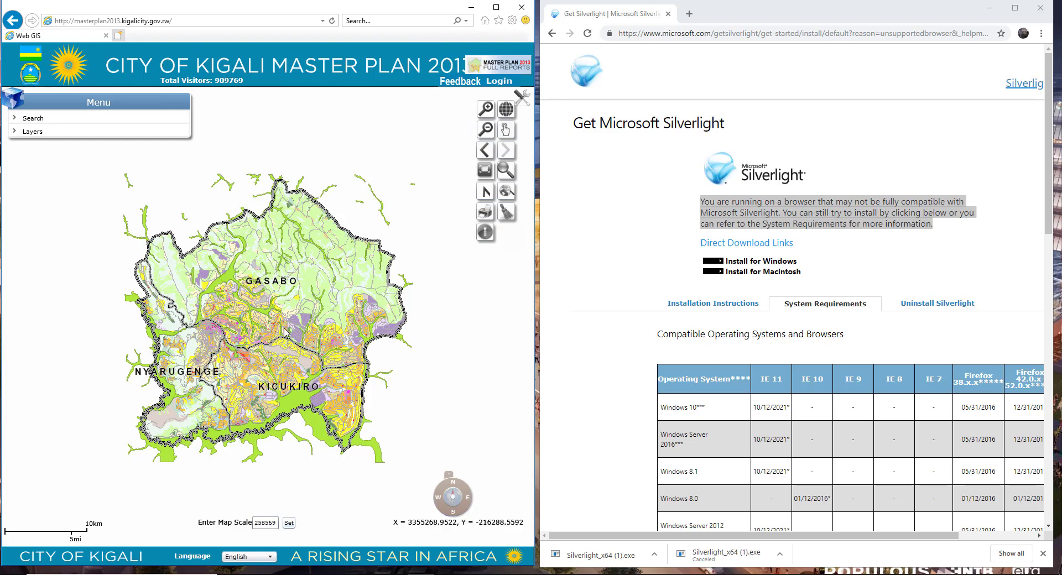
{"action": "left_click", "coordinate": [496, 7]}
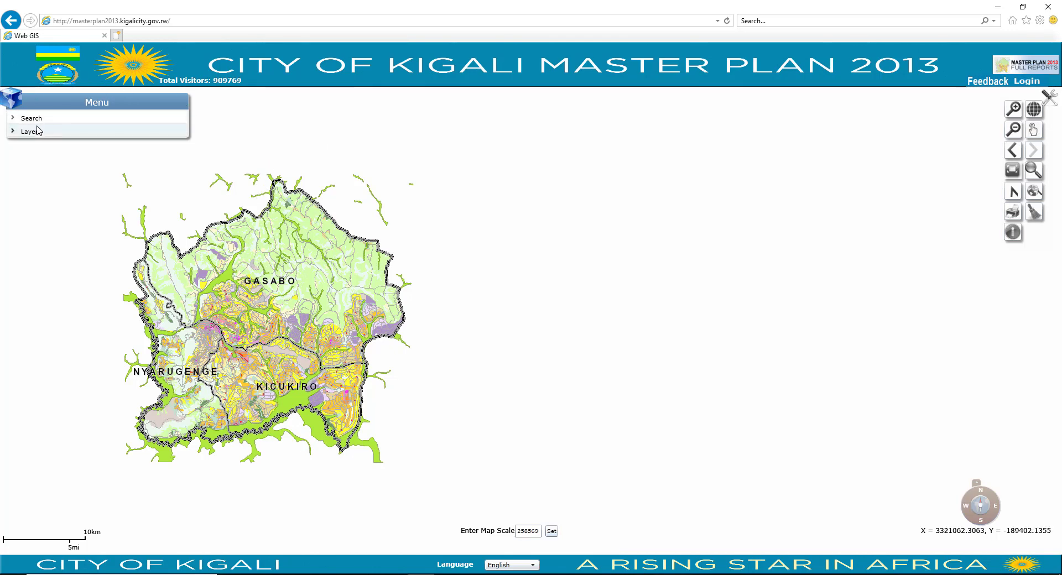
Set up a map feature search with Parcel ID as the search type and GASABO as the district
{"action": "left_click", "coordinate": [13, 118]}
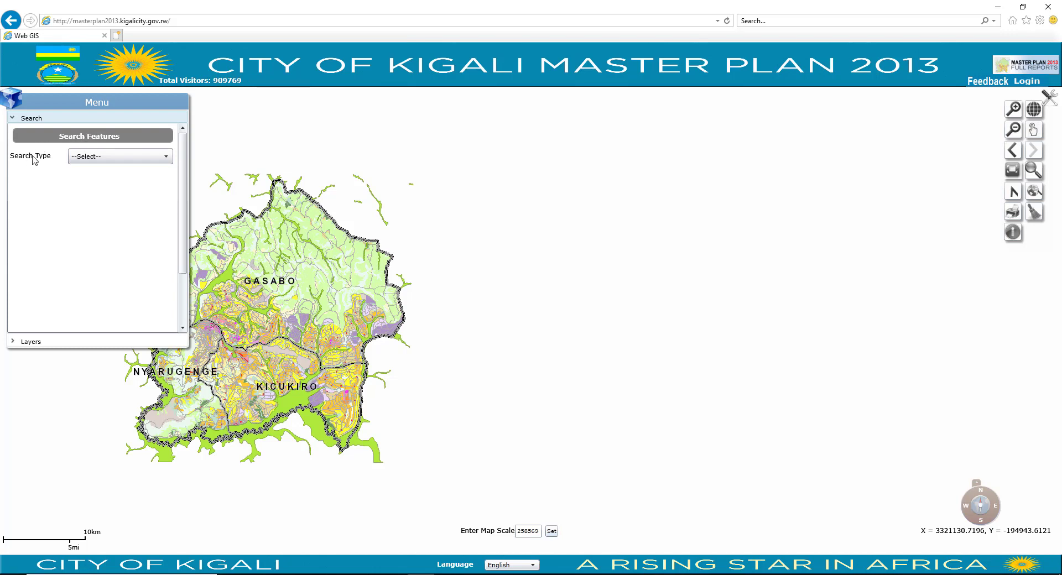
{"action": "left_click", "coordinate": [86, 159]}
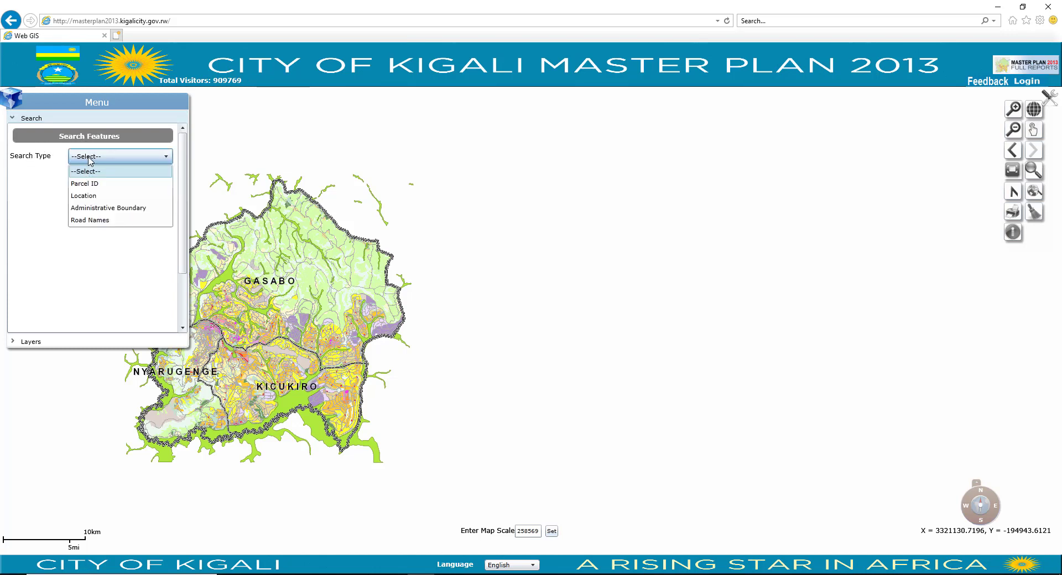
{"action": "left_click", "coordinate": [88, 185]}
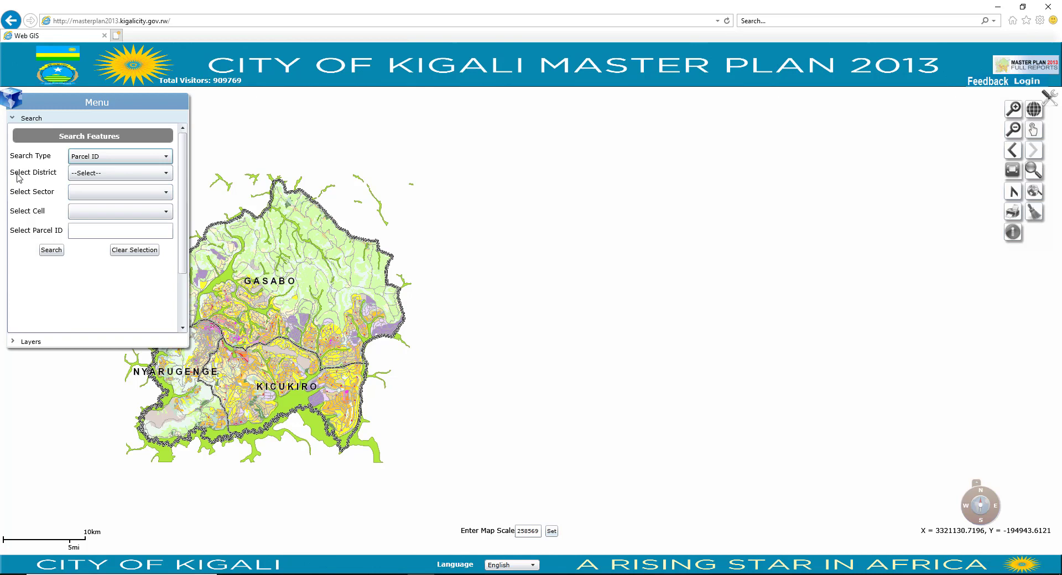
{"action": "left_click", "coordinate": [81, 173]}
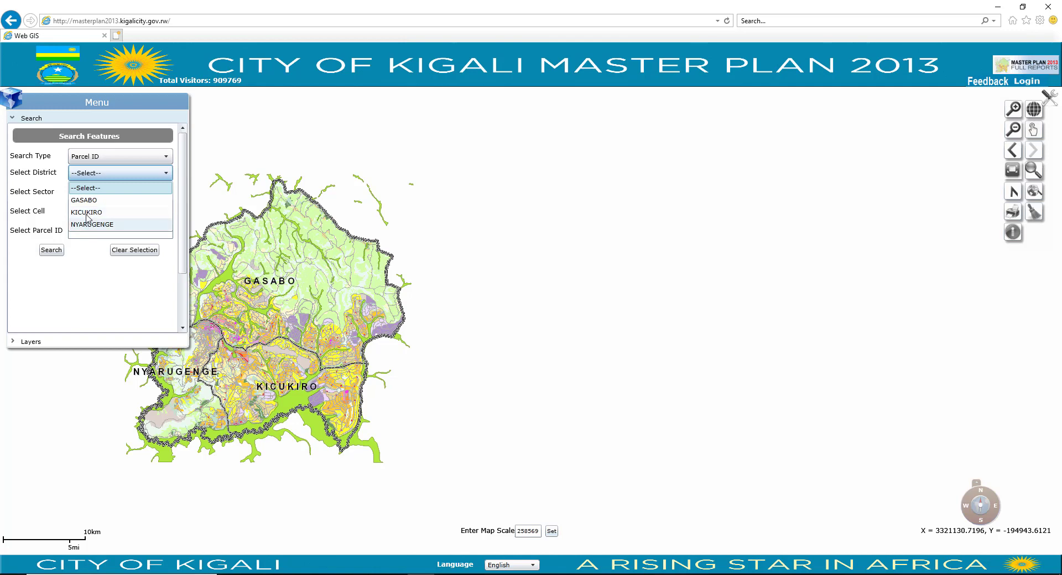
{"action": "left_click", "coordinate": [84, 199]}
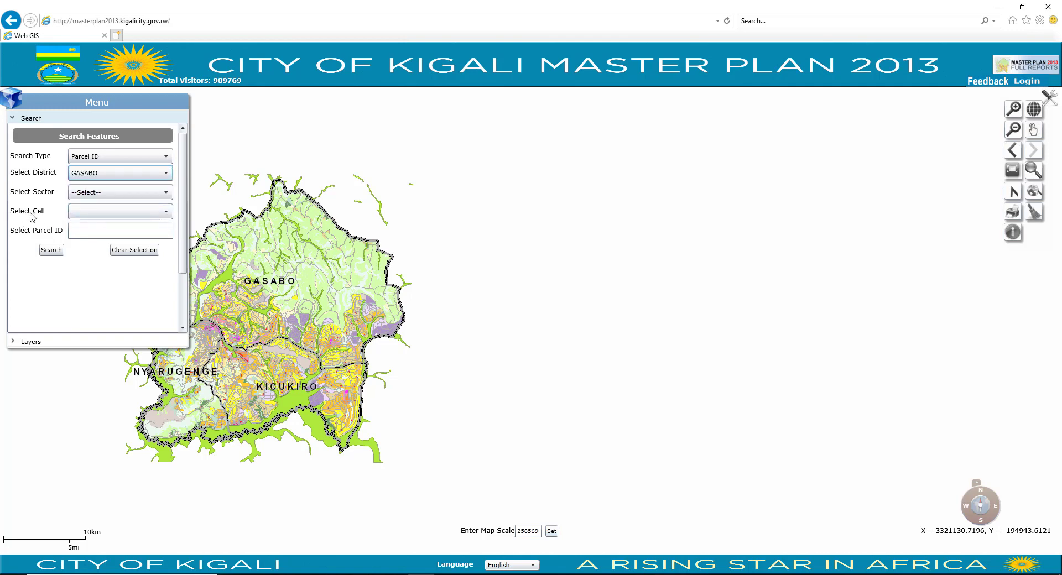
Narrow the parcel search to the Remera sector and the RUKIRI II cell
{"action": "left_click", "coordinate": [89, 213]}
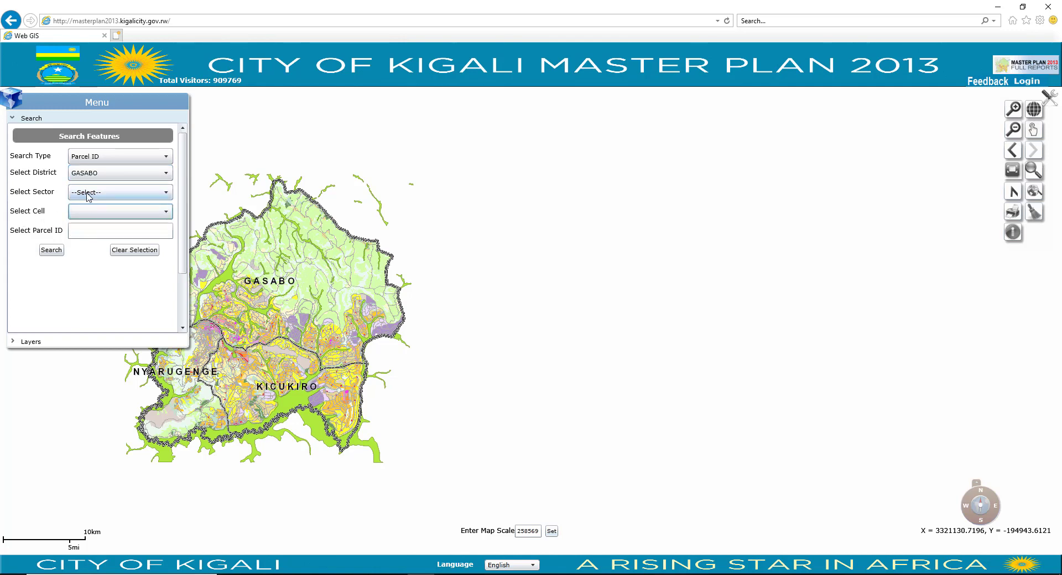
{"action": "left_click", "coordinate": [89, 193]}
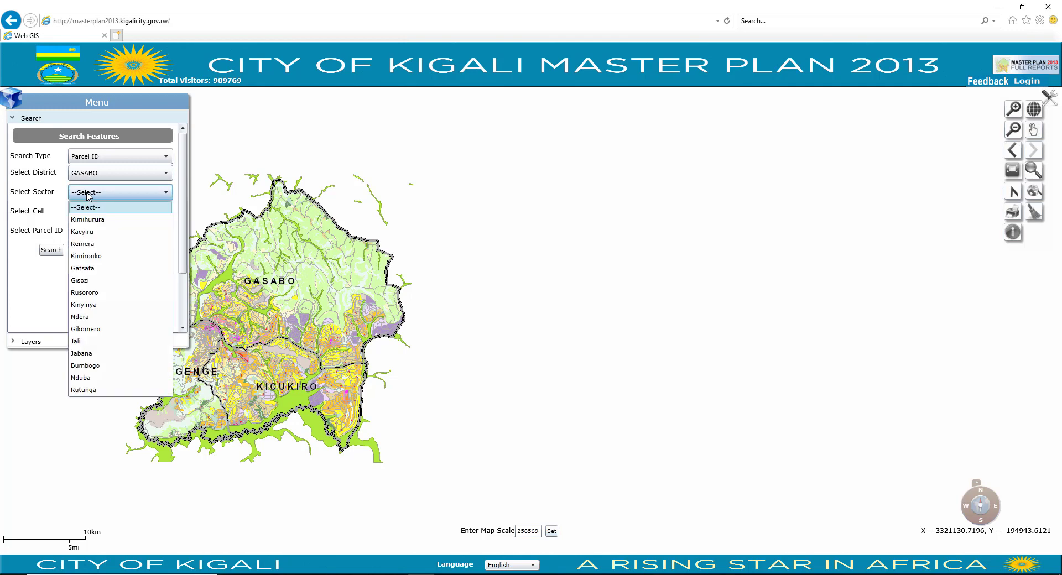
{"action": "left_click", "coordinate": [92, 243]}
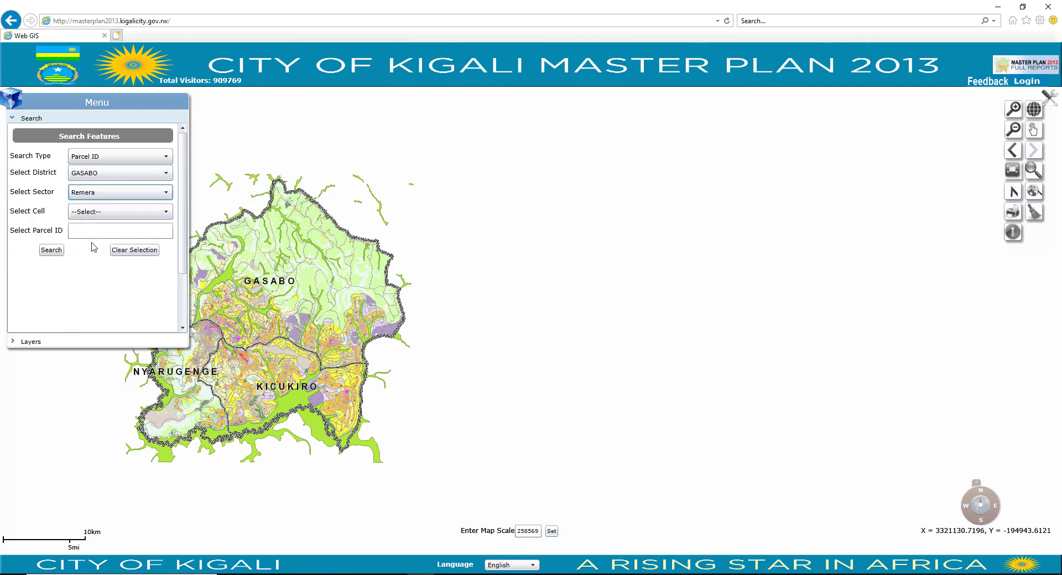
{"action": "left_click", "coordinate": [87, 213]}
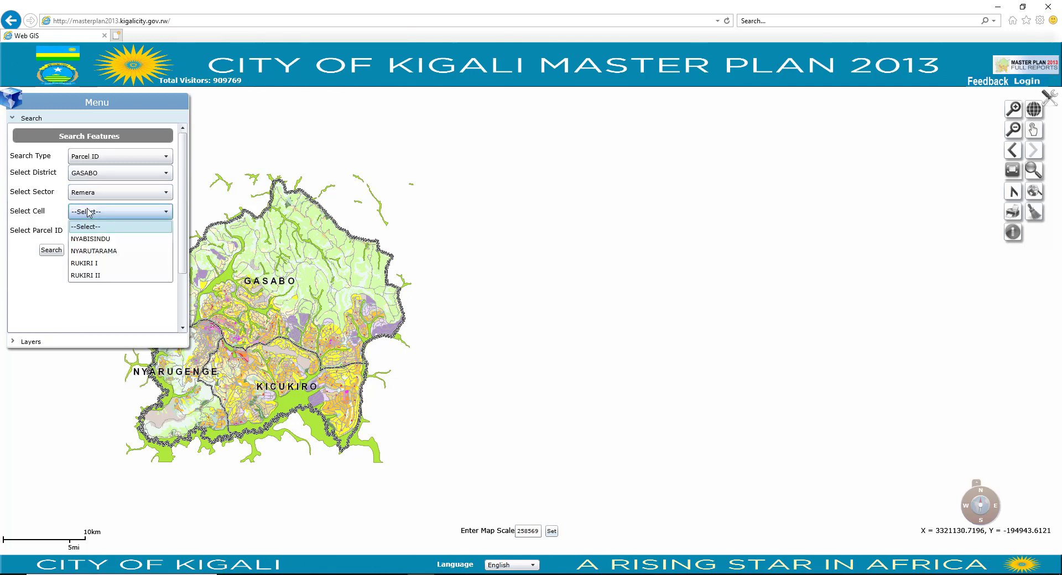
{"action": "left_click", "coordinate": [86, 276]}
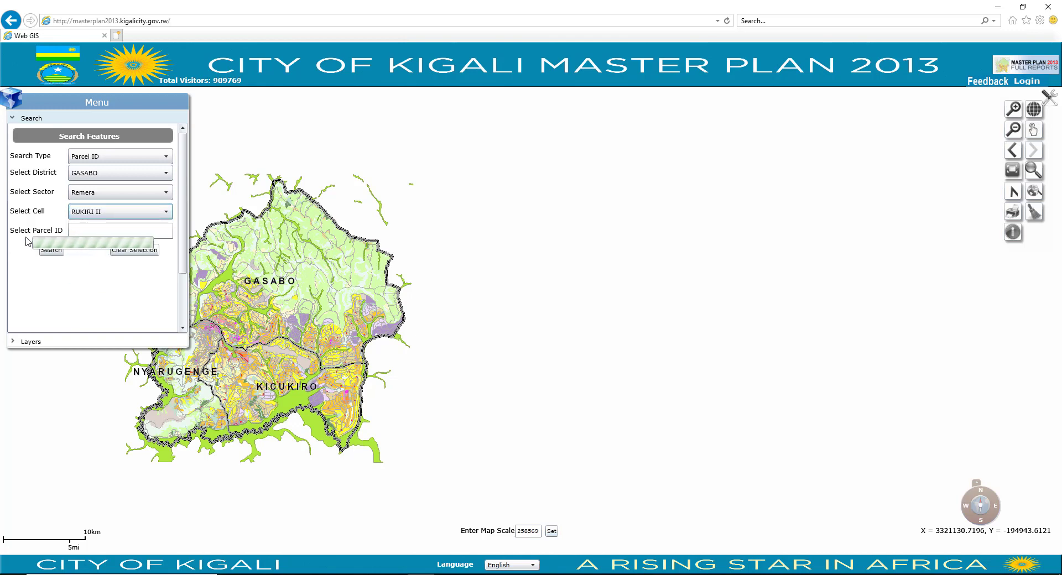
Search for parcel ID 313 and inspect the outlined parcel and its surroundings on the map
{"action": "left_click", "coordinate": [80, 228]}
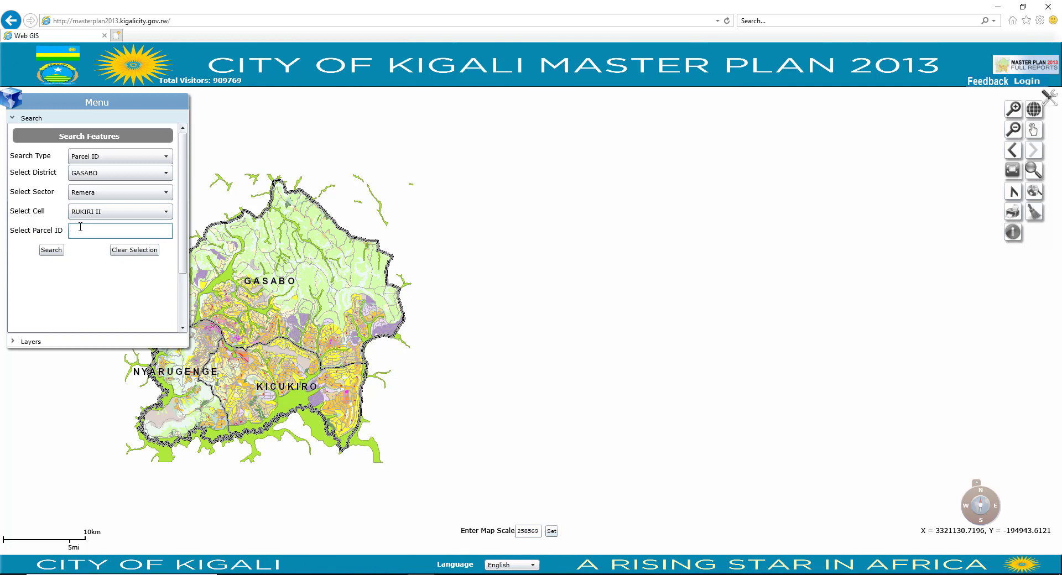
{"action": "type", "text": "313"}
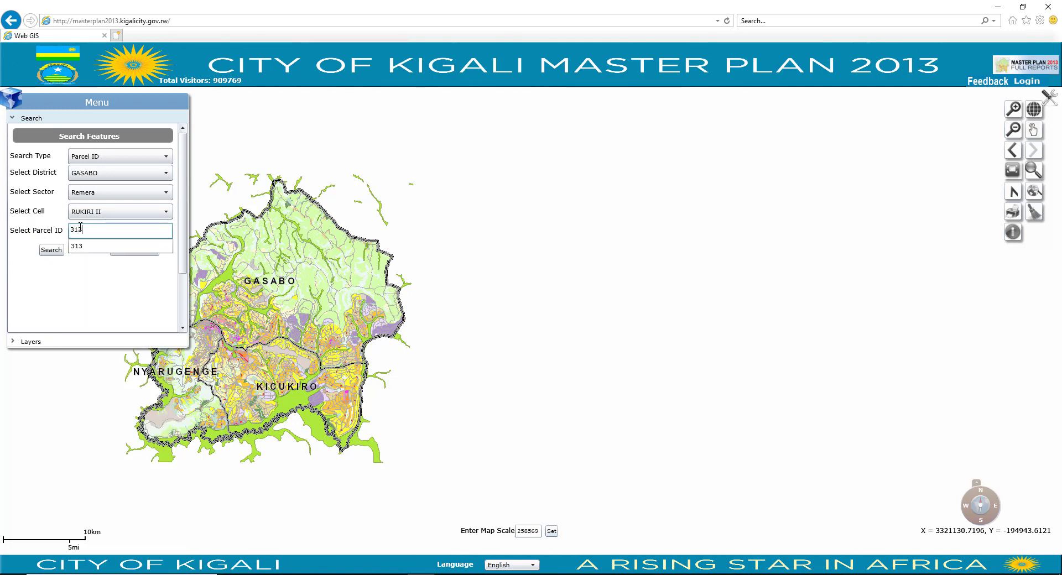
{"action": "left_click", "coordinate": [51, 251]}
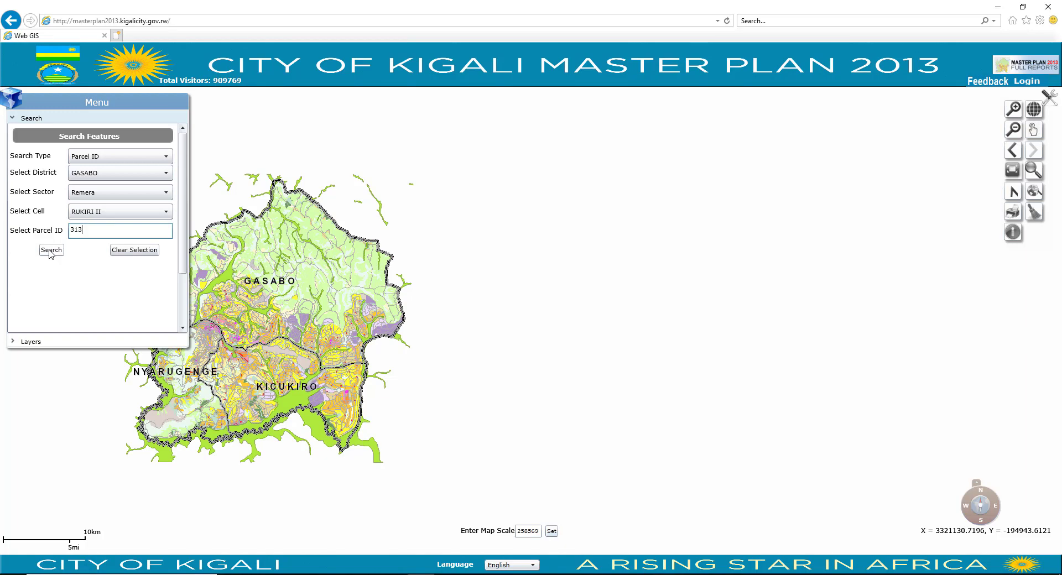
{"action": "left_click", "coordinate": [51, 250]}
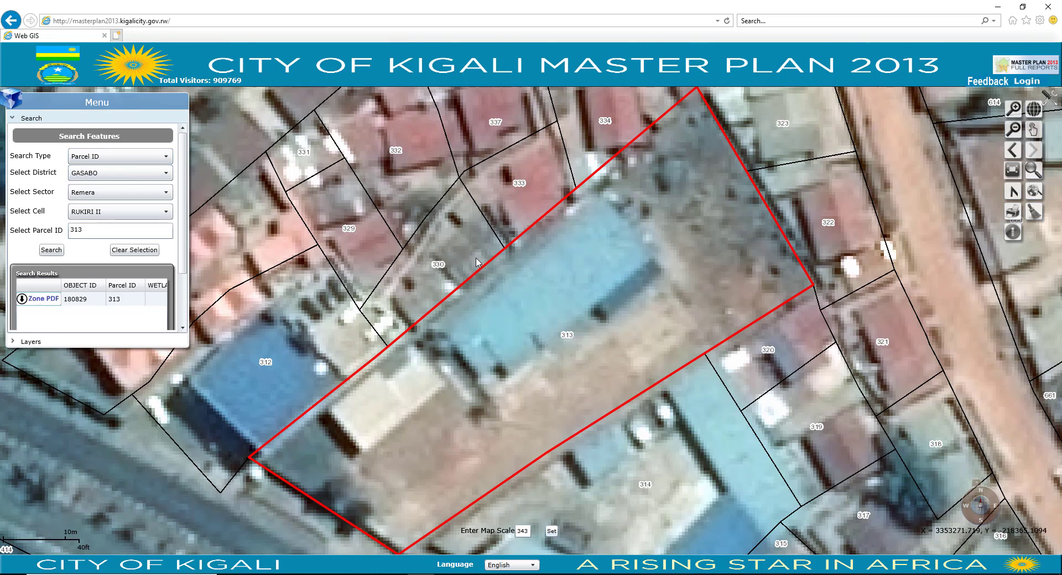
{"action": "scroll", "coordinate": [476, 263], "scroll_direction": "down", "scroll_amount": 1}
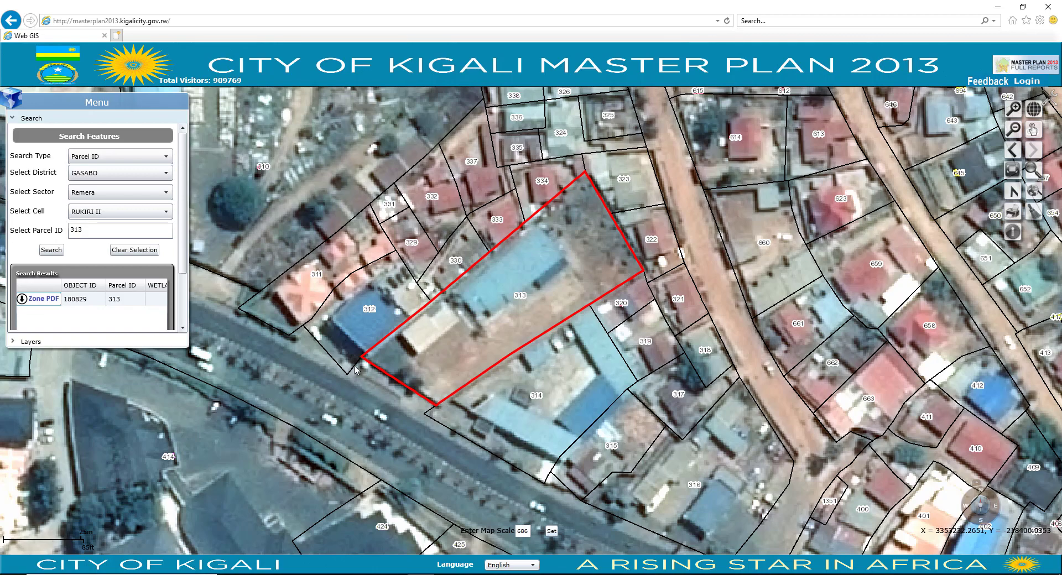
{"action": "scroll", "coordinate": [522, 322], "scroll_direction": "up", "scroll_amount": 2}
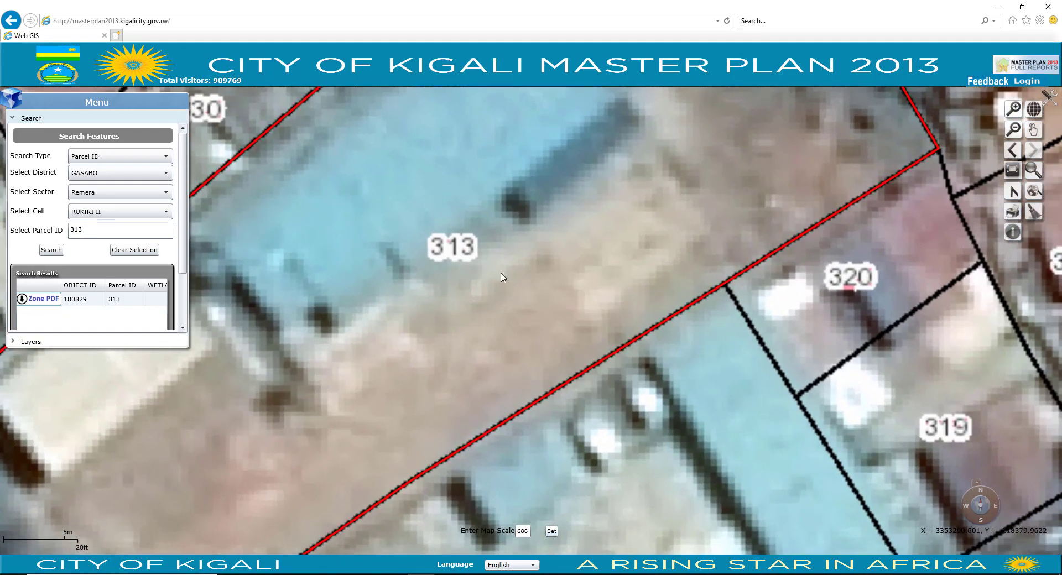
{"action": "scroll", "coordinate": [501, 276], "scroll_direction": "down", "scroll_amount": 1}
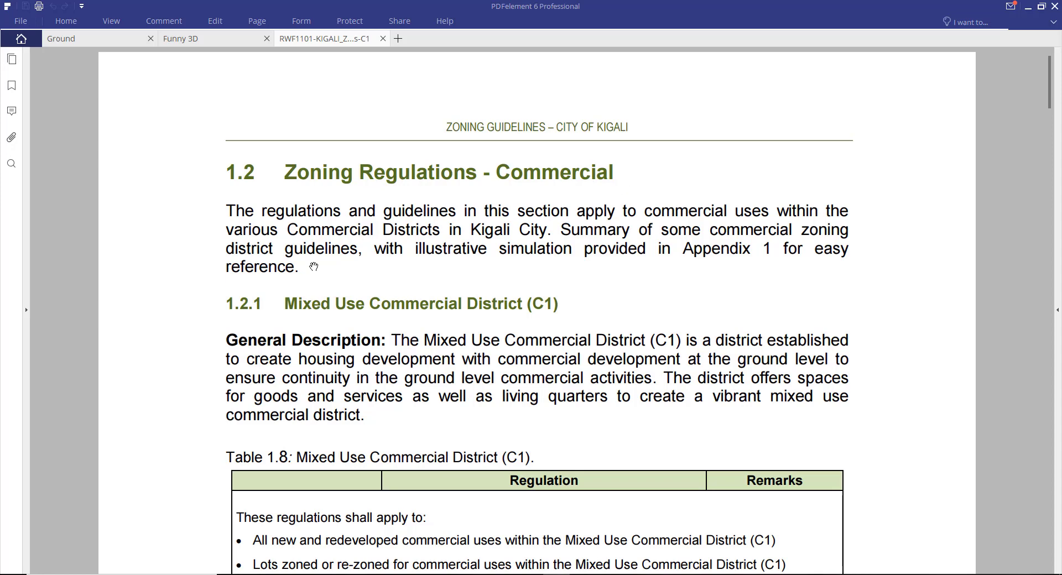
Read the uses, minimum lot size and coverage regulations for the Mixed Use Commercial District (C1) in the zoning guidelines
{"action": "scroll", "coordinate": [313, 267], "scroll_direction": "down", "scroll_amount": 3}
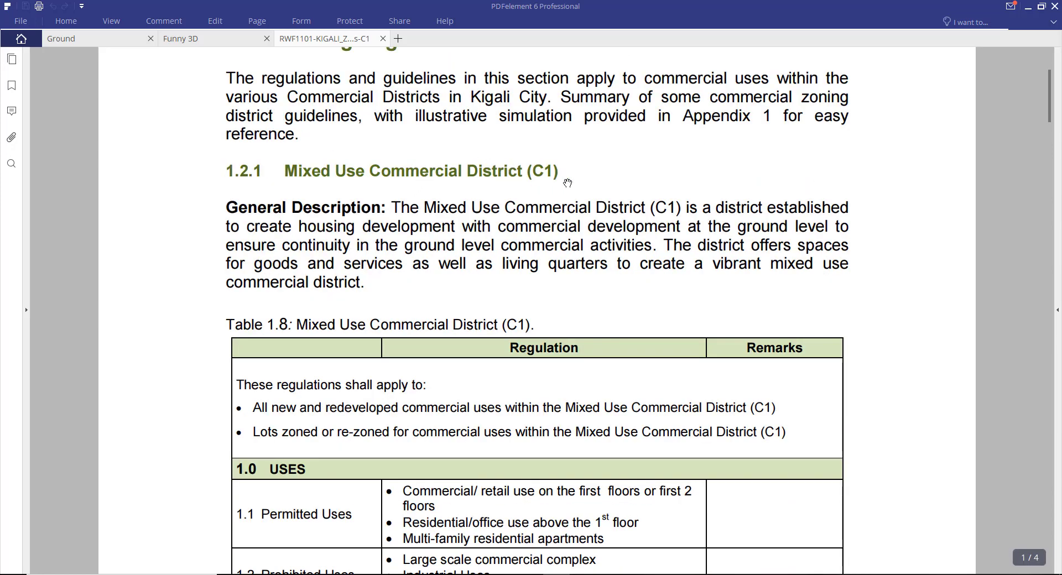
{"action": "scroll", "coordinate": [566, 183], "scroll_direction": "down", "scroll_amount": 3}
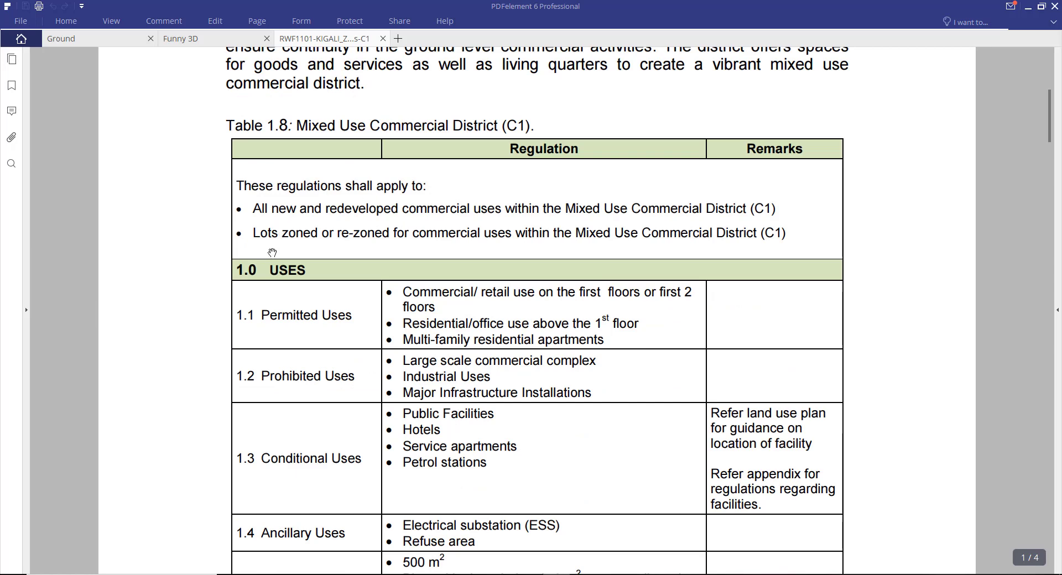
{"action": "scroll", "coordinate": [282, 257], "scroll_direction": "down", "scroll_amount": 2}
{"action": "scroll", "coordinate": [301, 237], "scroll_direction": "down", "scroll_amount": 2}
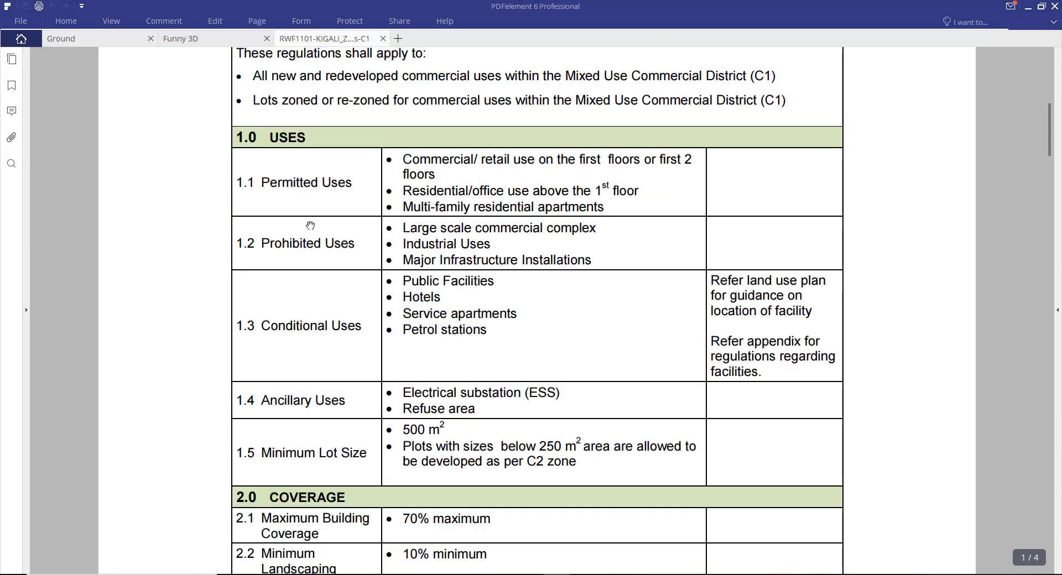
{"action": "scroll", "coordinate": [287, 235], "scroll_direction": "down", "scroll_amount": 2}
{"action": "scroll", "coordinate": [326, 156], "scroll_direction": "down", "scroll_amount": 2}
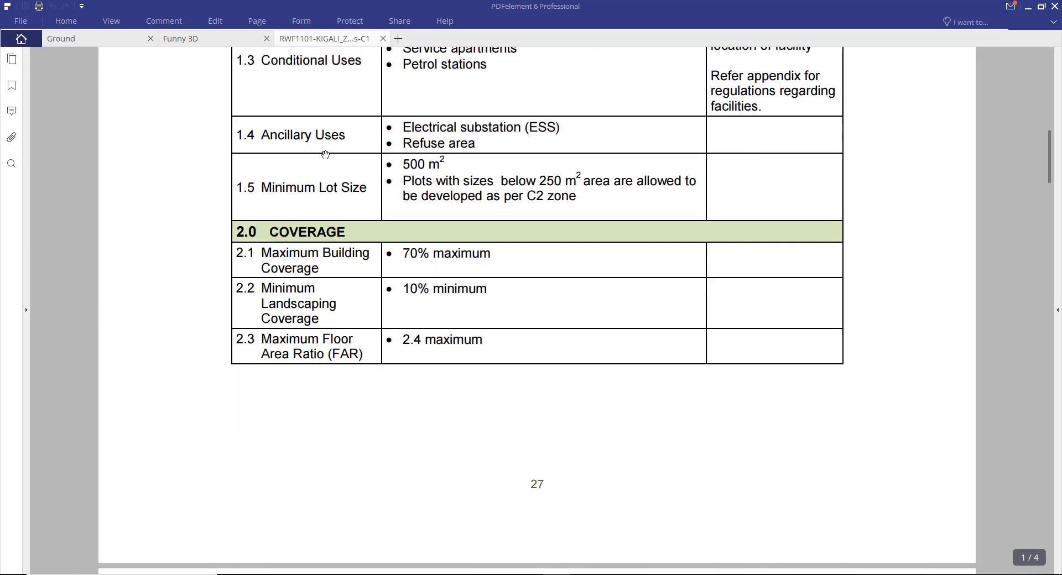
{"action": "scroll", "coordinate": [326, 155], "scroll_direction": "down", "scroll_amount": 1}
{"action": "scroll", "coordinate": [337, 164], "scroll_direction": "down", "scroll_amount": 1}
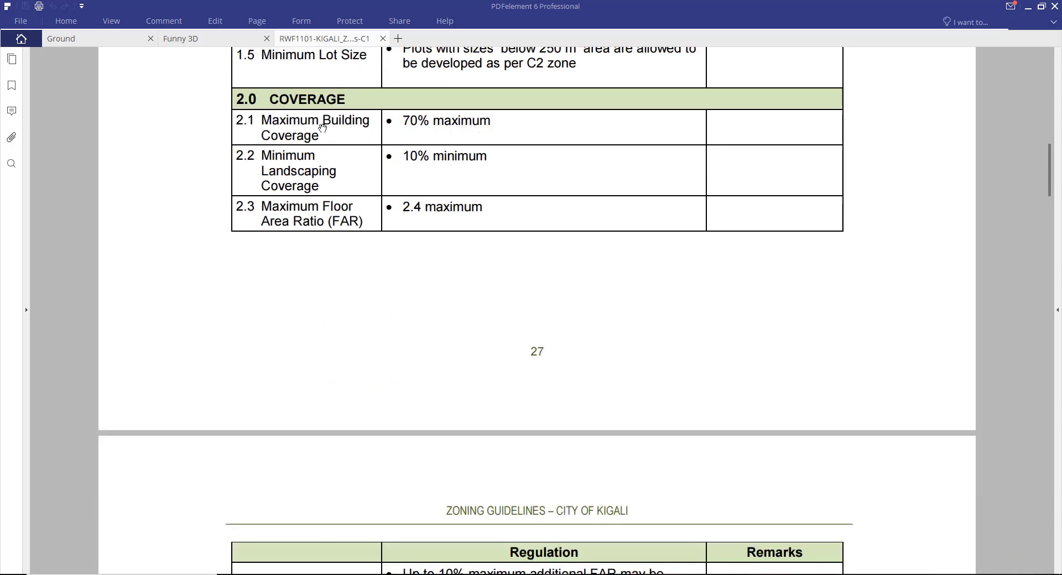
{"action": "scroll", "coordinate": [476, 111], "scroll_direction": "down", "scroll_amount": 1}
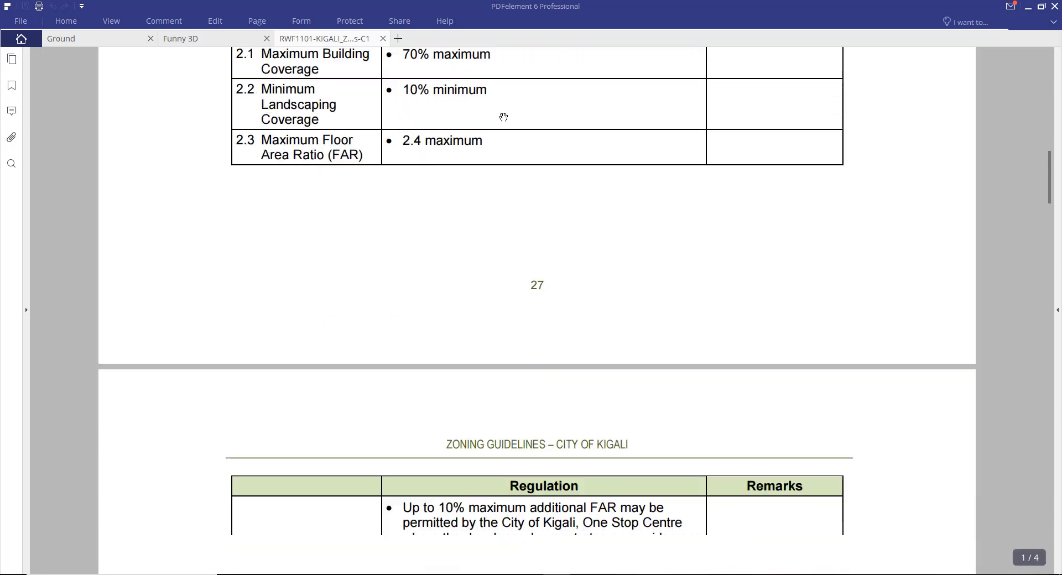
Examine the additional bonus GFA, building and minimum building setback regulations in the C1 table
{"action": "scroll", "coordinate": [354, 127], "scroll_direction": "down", "scroll_amount": 4}
{"action": "scroll", "coordinate": [350, 126], "scroll_direction": "down", "scroll_amount": 3}
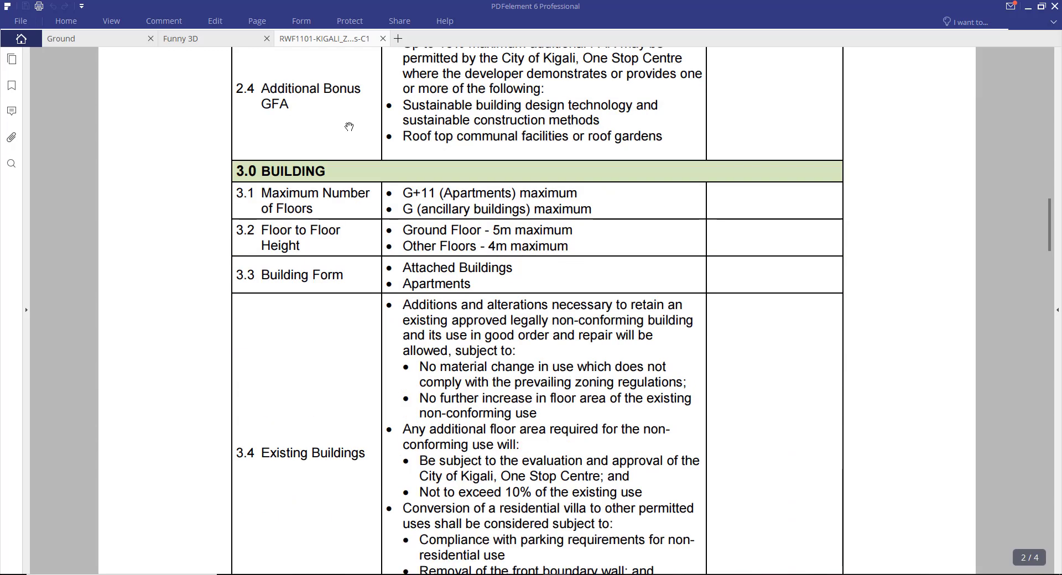
{"action": "scroll", "coordinate": [350, 126], "scroll_direction": "up", "scroll_amount": 2}
{"action": "scroll", "coordinate": [307, 172], "scroll_direction": "down", "scroll_amount": 2}
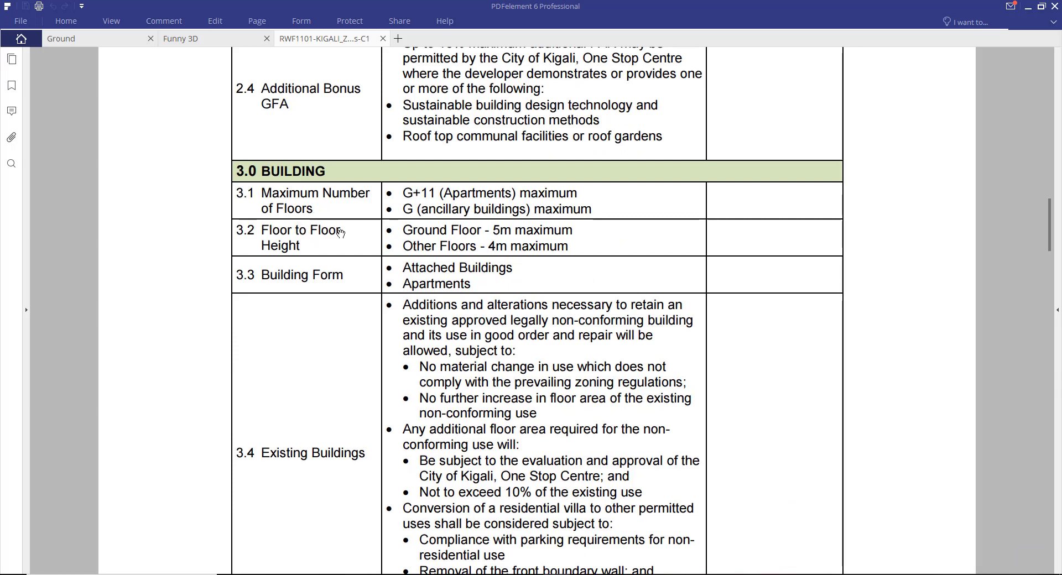
{"action": "scroll", "coordinate": [345, 222], "scroll_direction": "down", "scroll_amount": 1}
{"action": "scroll", "coordinate": [298, 202], "scroll_direction": "down", "scroll_amount": 1}
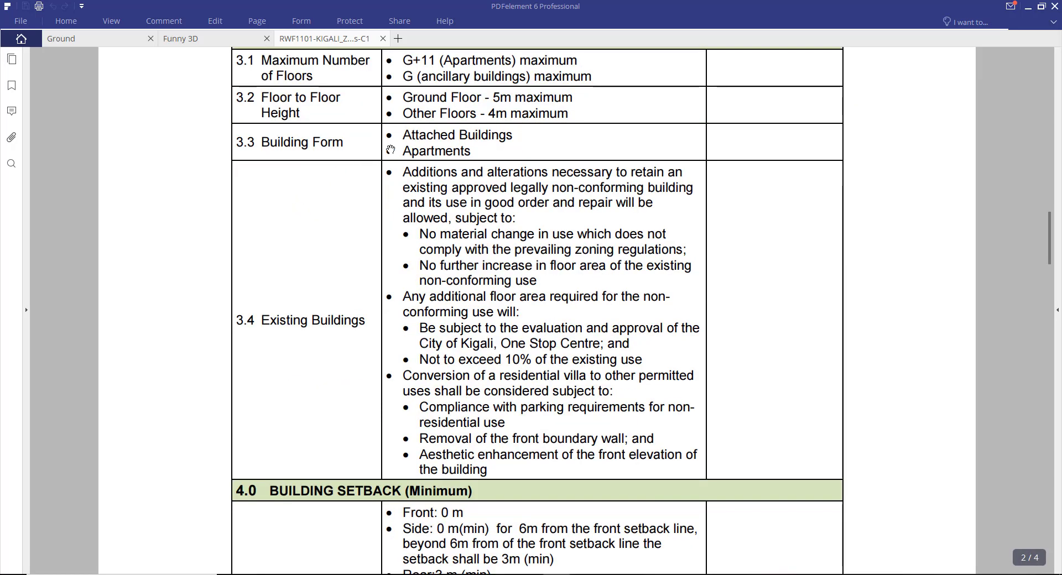
{"action": "scroll", "coordinate": [304, 218], "scroll_direction": "down", "scroll_amount": 2}
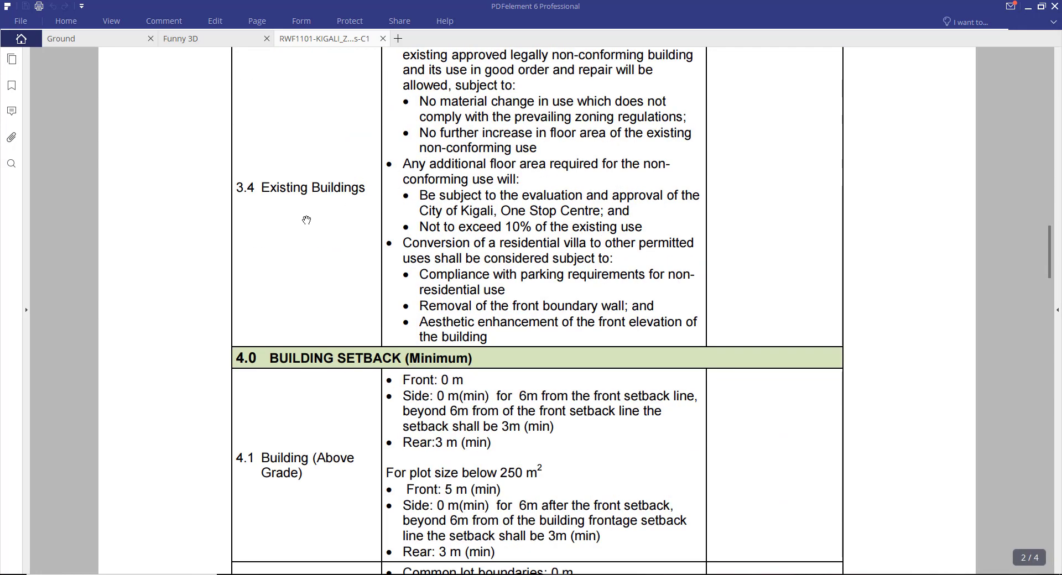
{"action": "scroll", "coordinate": [330, 198], "scroll_direction": "down", "scroll_amount": 2}
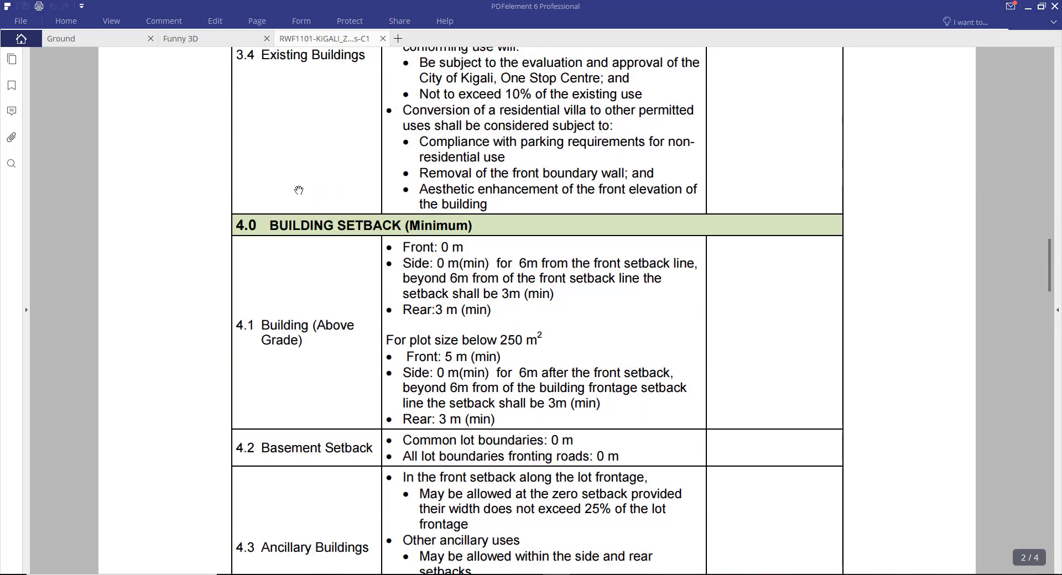
{"action": "scroll", "coordinate": [299, 190], "scroll_direction": "up", "scroll_amount": 5}
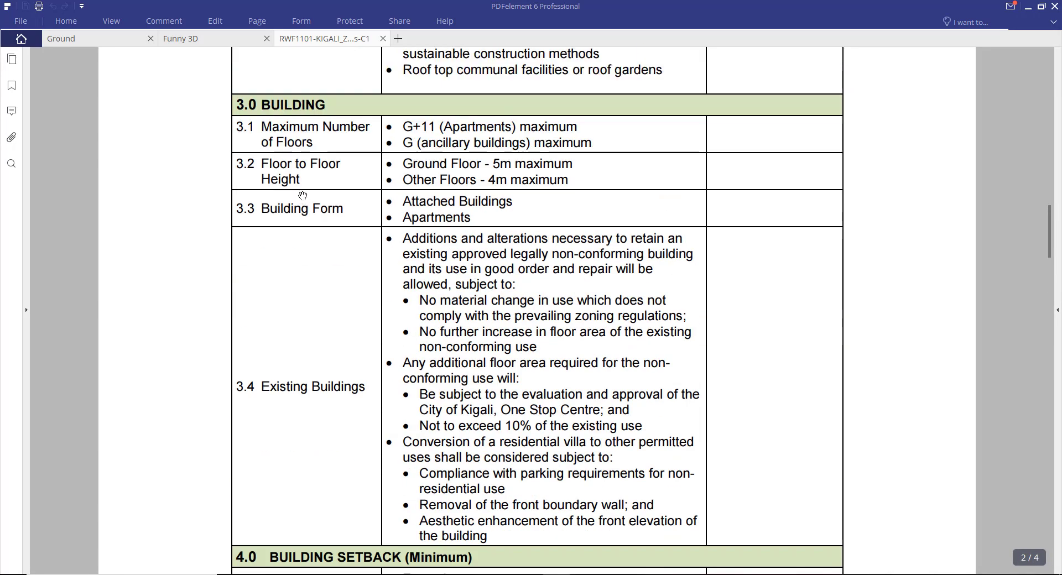
{"action": "scroll", "coordinate": [302, 196], "scroll_direction": "down", "scroll_amount": 4}
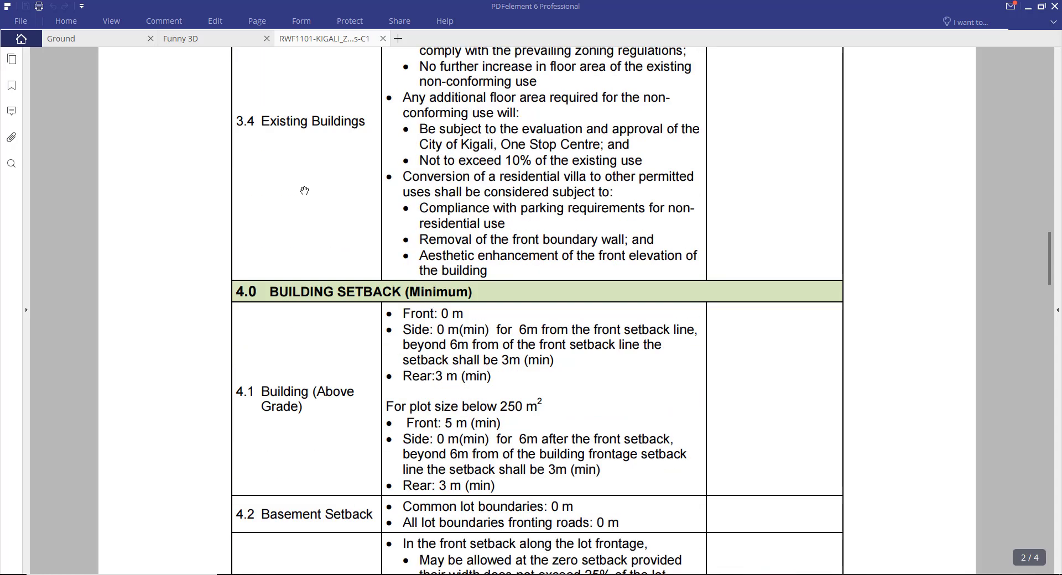
{"action": "scroll", "coordinate": [300, 189], "scroll_direction": "down", "scroll_amount": 2}
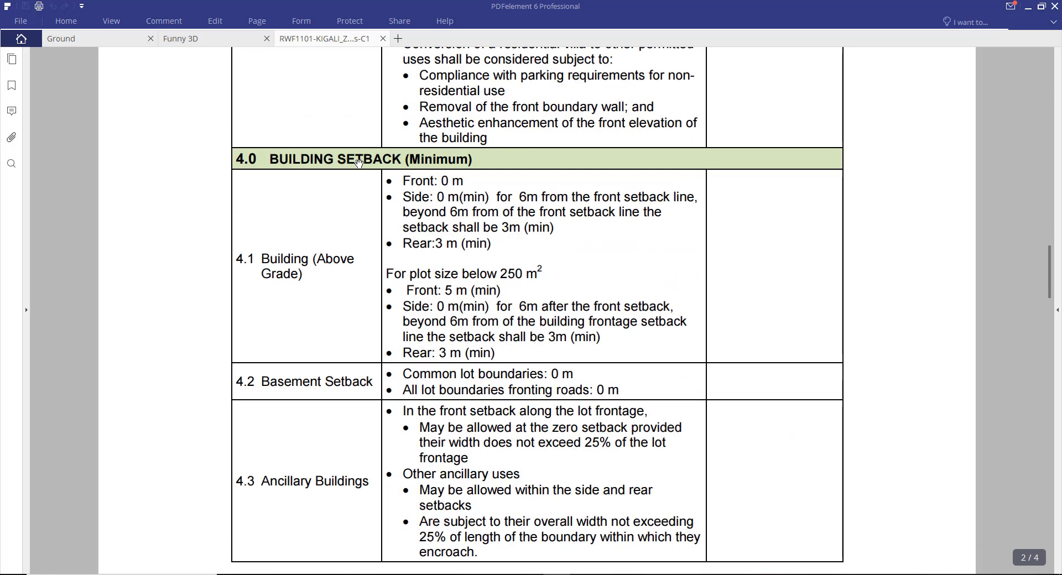
Skim the remaining C1 regulations, from service areas and equipment through fencing, circulation and signage to landscaping and recreation
{"action": "scroll", "coordinate": [422, 163], "scroll_direction": "down", "scroll_amount": 12}
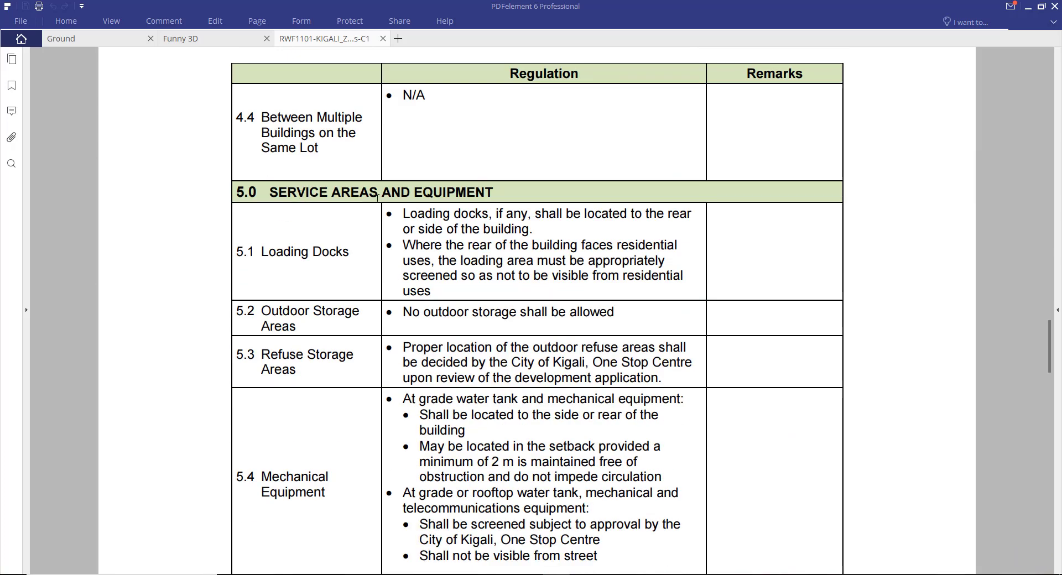
{"action": "scroll", "coordinate": [306, 193], "scroll_direction": "down", "scroll_amount": 8}
{"action": "scroll", "coordinate": [357, 148], "scroll_direction": "down", "scroll_amount": 11}
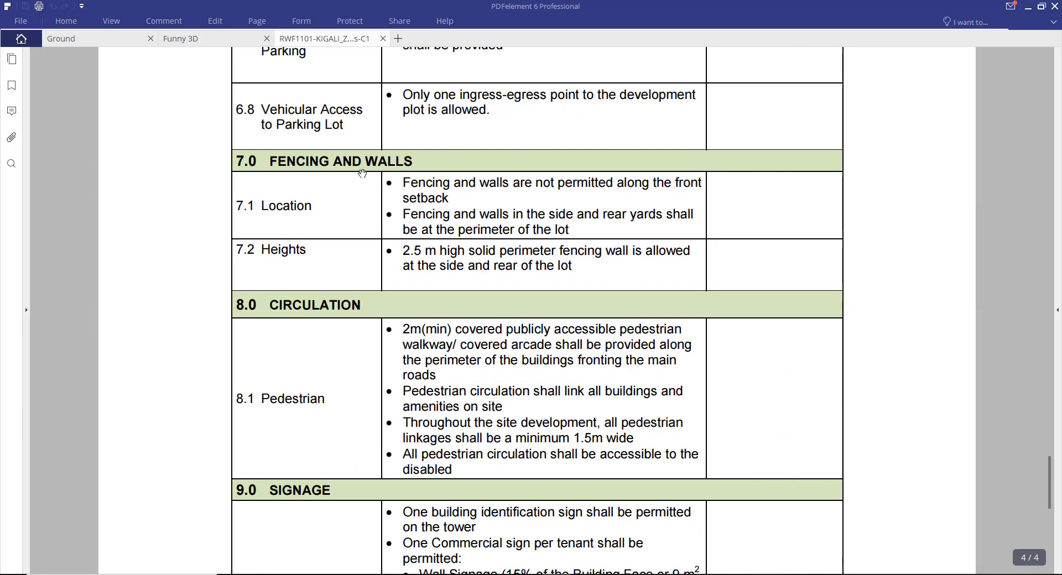
{"action": "scroll", "coordinate": [360, 171], "scroll_direction": "down", "scroll_amount": 3}
{"action": "scroll", "coordinate": [338, 173], "scroll_direction": "down", "scroll_amount": 2}
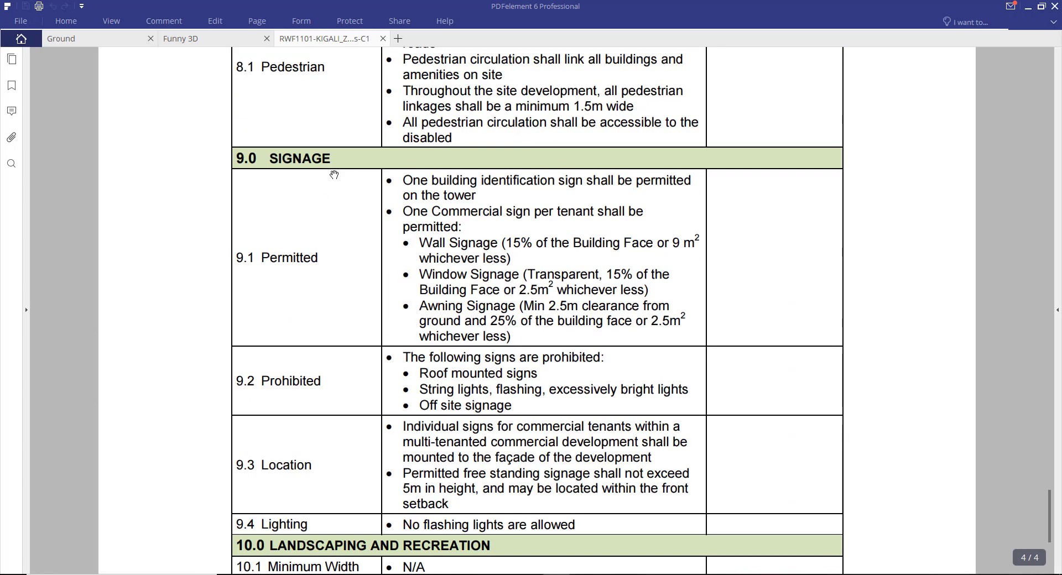
{"action": "scroll", "coordinate": [341, 163], "scroll_direction": "down", "scroll_amount": 3}
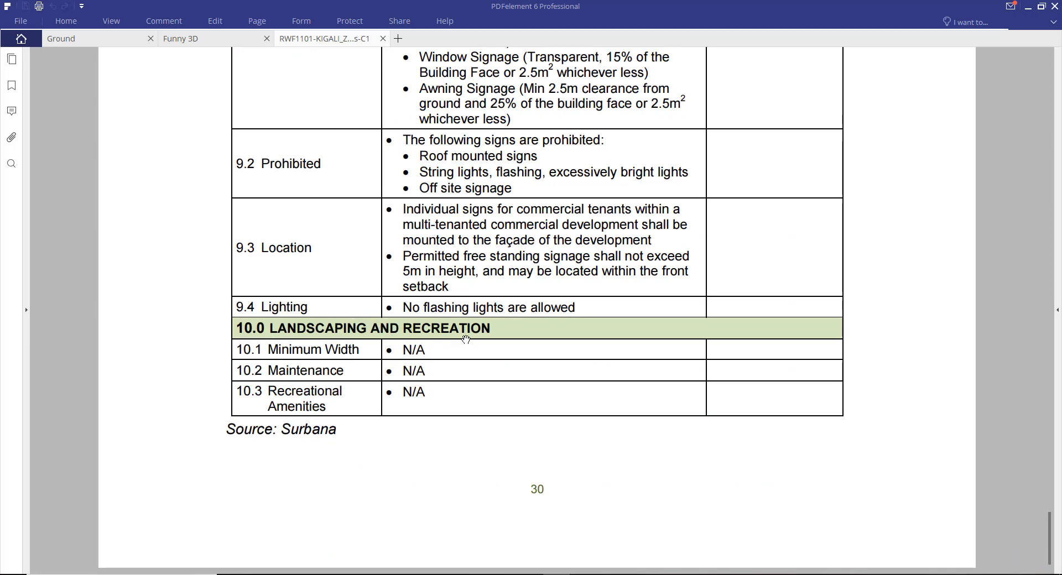
Return to the start of the zoning document and review the C1 uses and coverage sections again
{"action": "scroll", "coordinate": [408, 323], "scroll_direction": "up", "scroll_amount": 4}
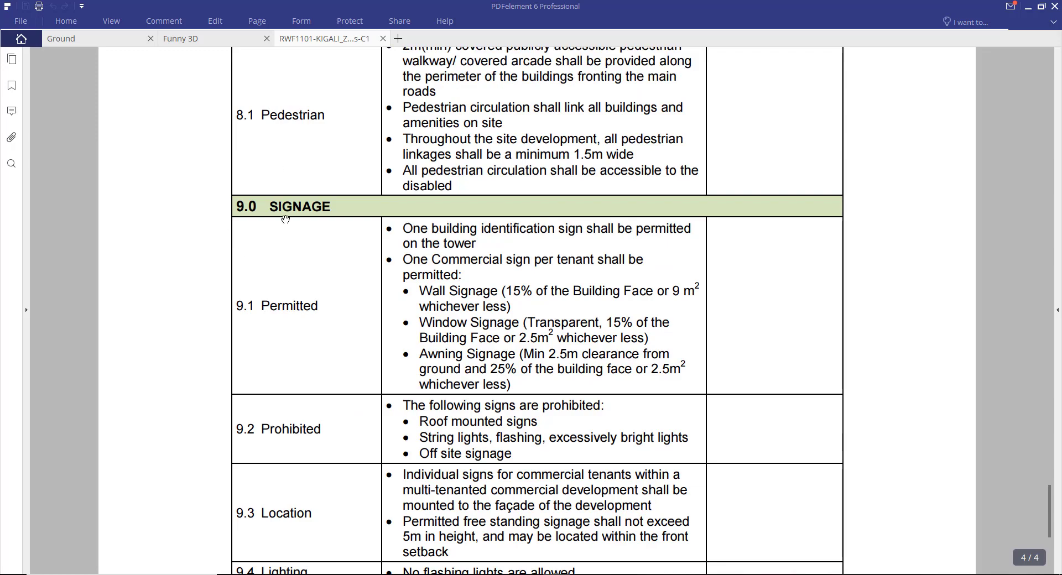
{"action": "scroll", "coordinate": [503, 268], "scroll_direction": "up", "scroll_amount": 10}
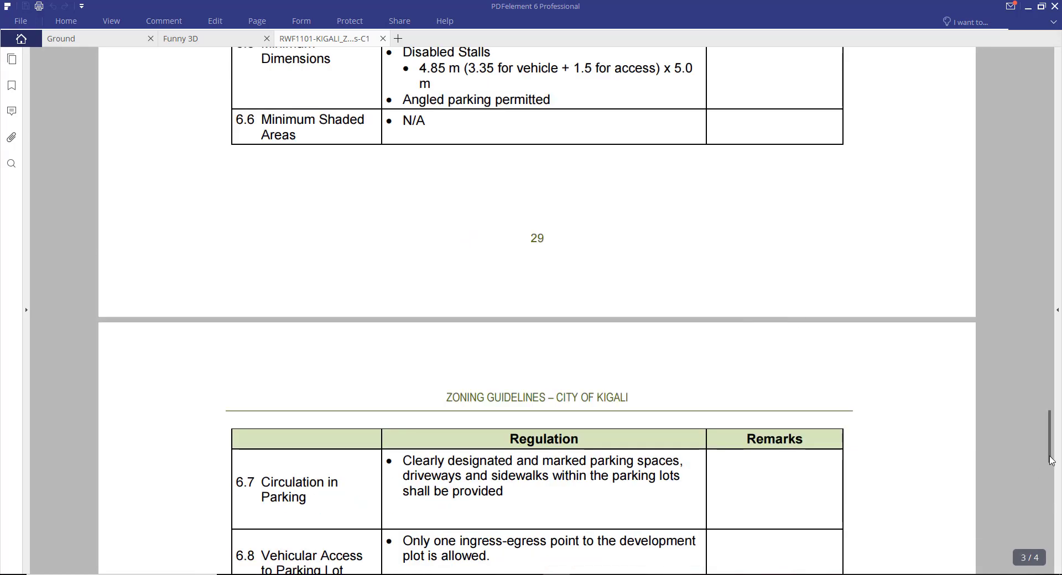
{"action": "left_click_drag", "start_coordinate": [1050, 448], "coordinate": [973, 58]}
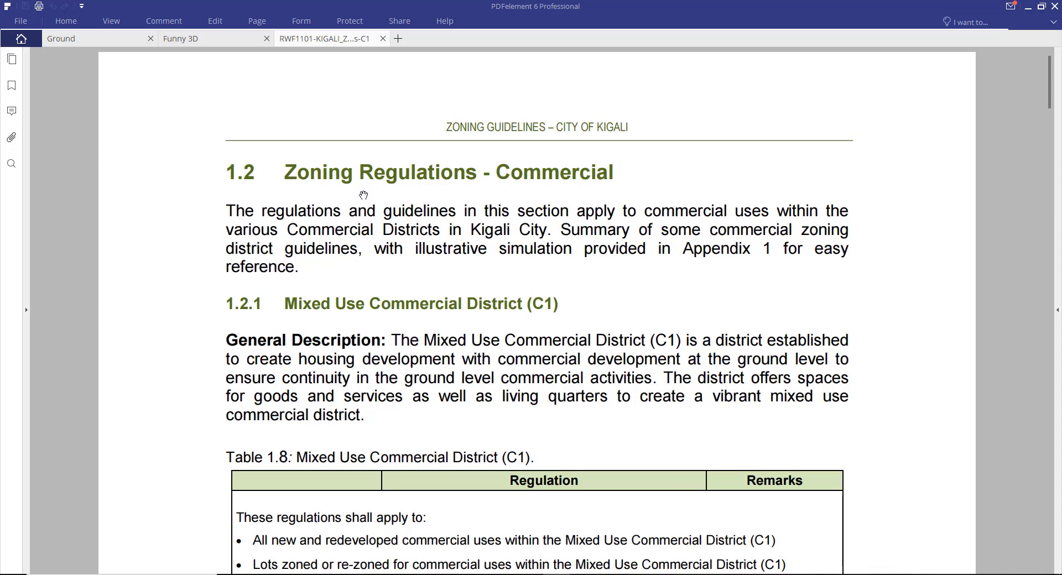
{"action": "scroll", "coordinate": [363, 195], "scroll_direction": "down", "scroll_amount": 3}
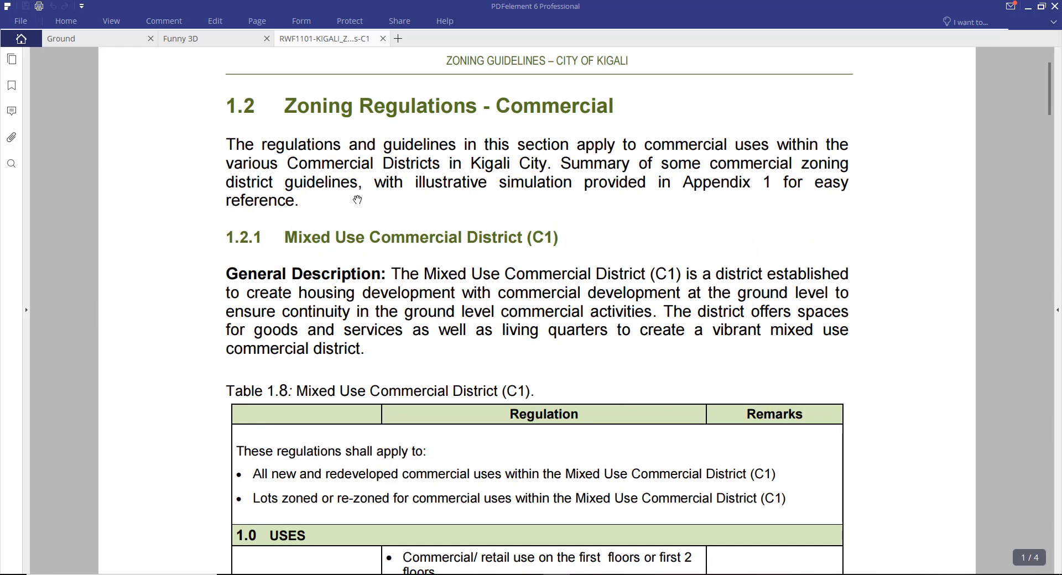
{"action": "scroll", "coordinate": [366, 193], "scroll_direction": "down", "scroll_amount": 5}
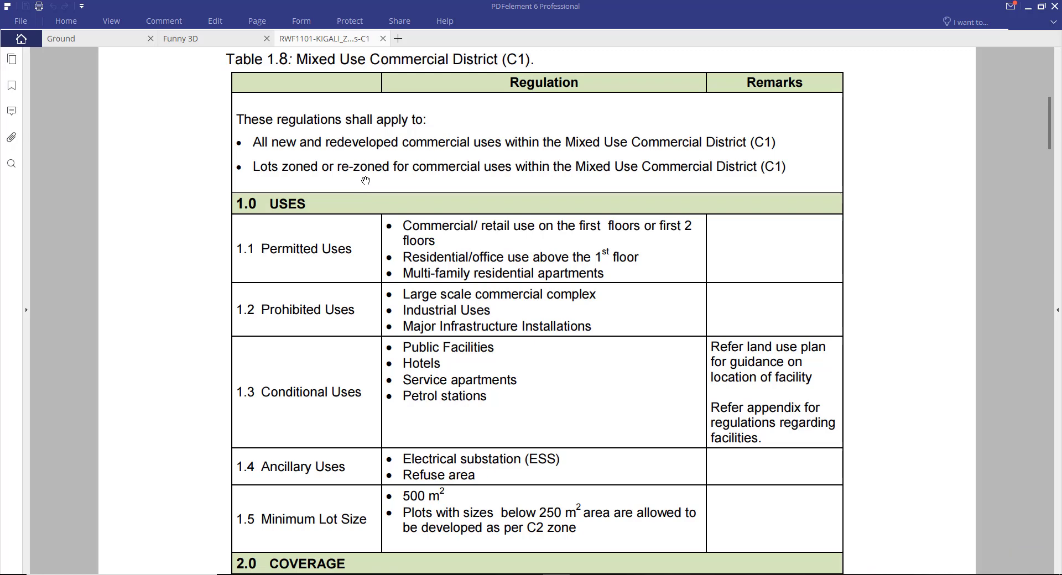
{"action": "scroll", "coordinate": [366, 181], "scroll_direction": "down", "scroll_amount": 3}
{"action": "scroll", "coordinate": [370, 473], "scroll_direction": "down", "scroll_amount": 2}
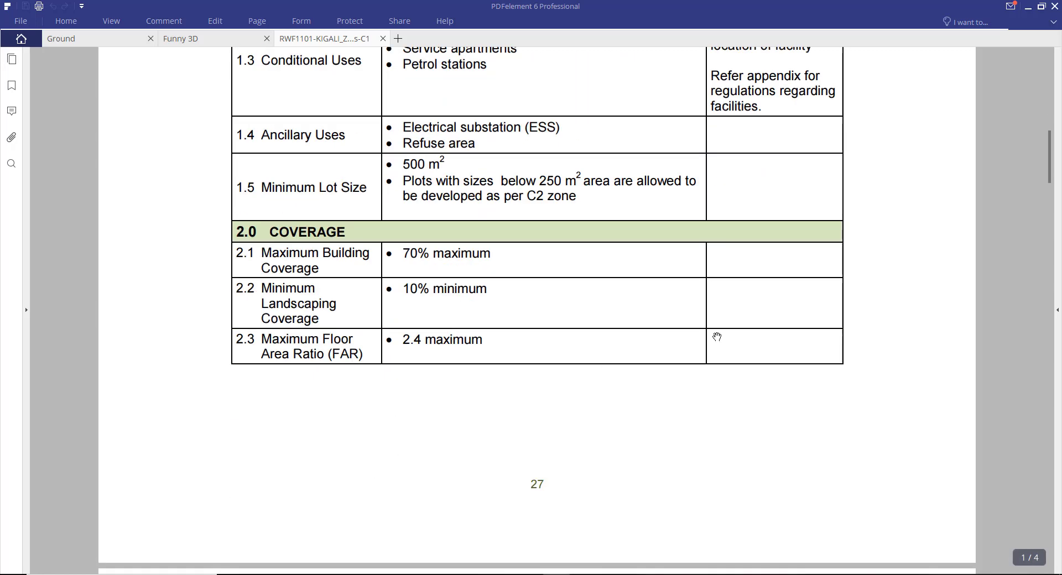
Switch back to the Web GIS in Internet Explorer, show its layer list and hide the Parcel layer to inspect the zoning around parcel 313
{"action": "left_click", "coordinate": [1028, 6]}
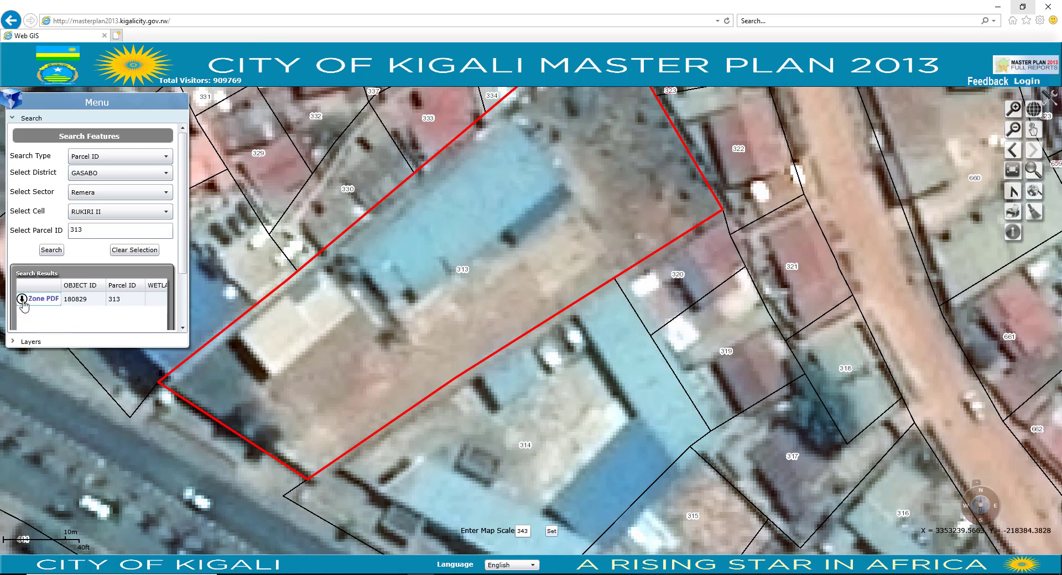
{"action": "left_click", "coordinate": [22, 118]}
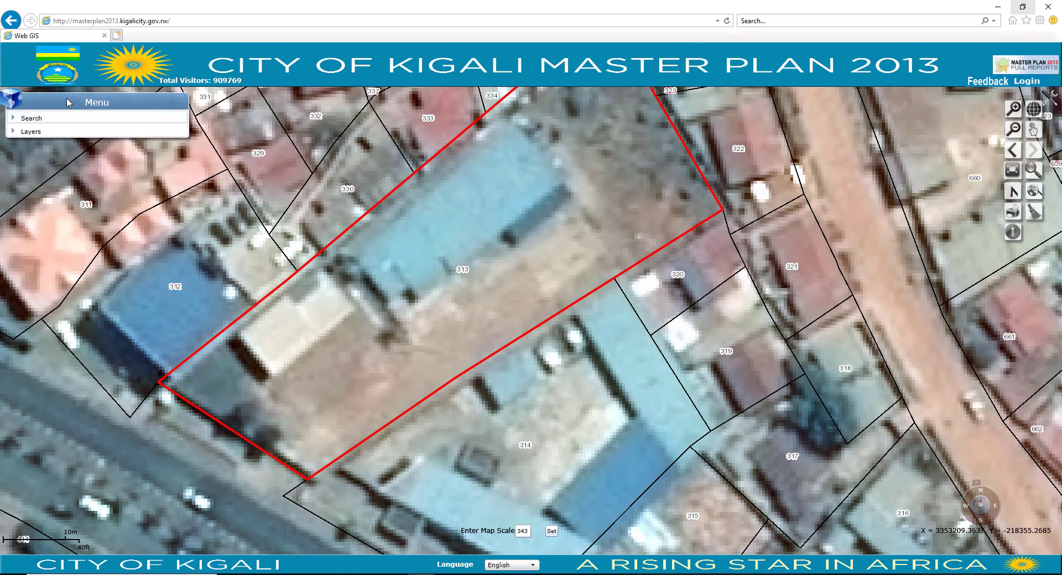
{"action": "left_click", "coordinate": [15, 133]}
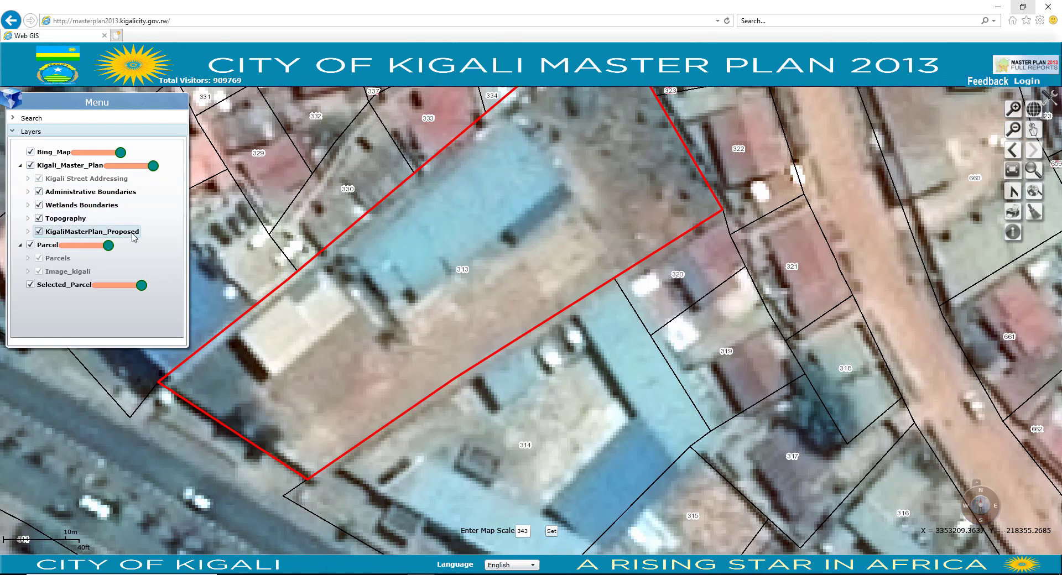
{"action": "left_click", "coordinate": [31, 245]}
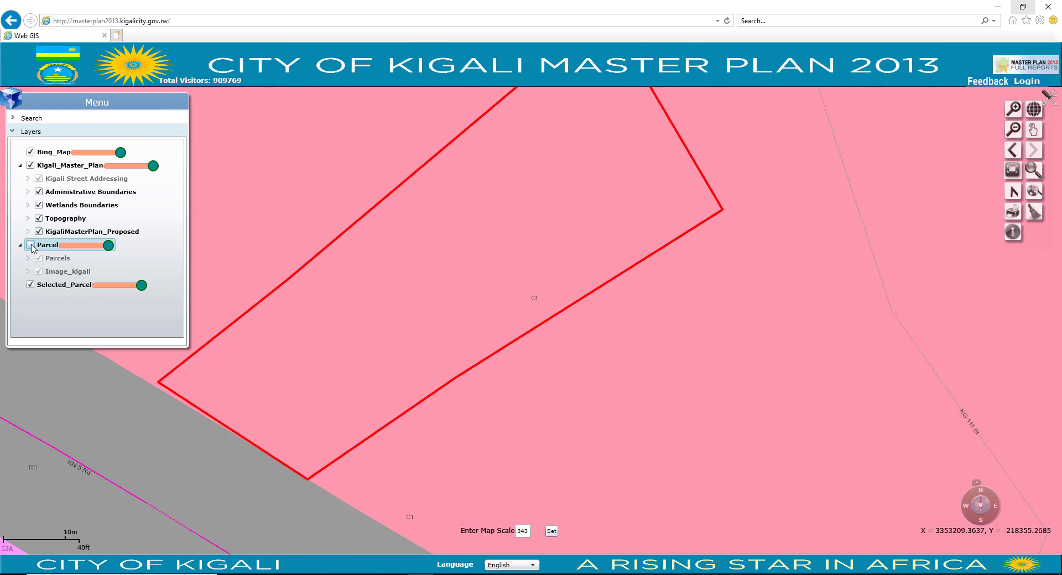
{"action": "scroll", "coordinate": [428, 268], "scroll_direction": "down", "scroll_amount": 2}
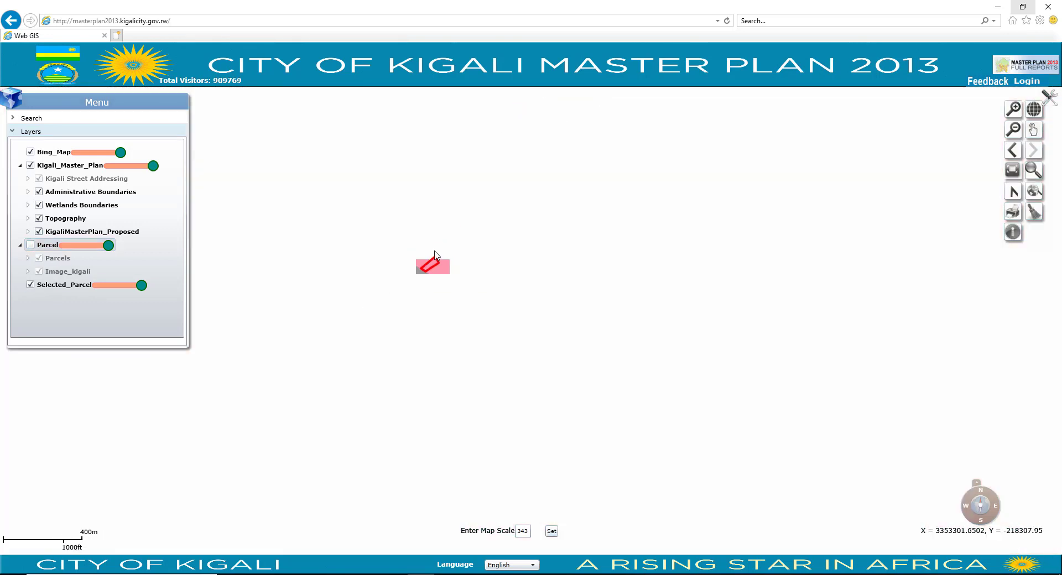
{"action": "scroll", "coordinate": [432, 325], "scroll_direction": "up", "scroll_amount": 1}
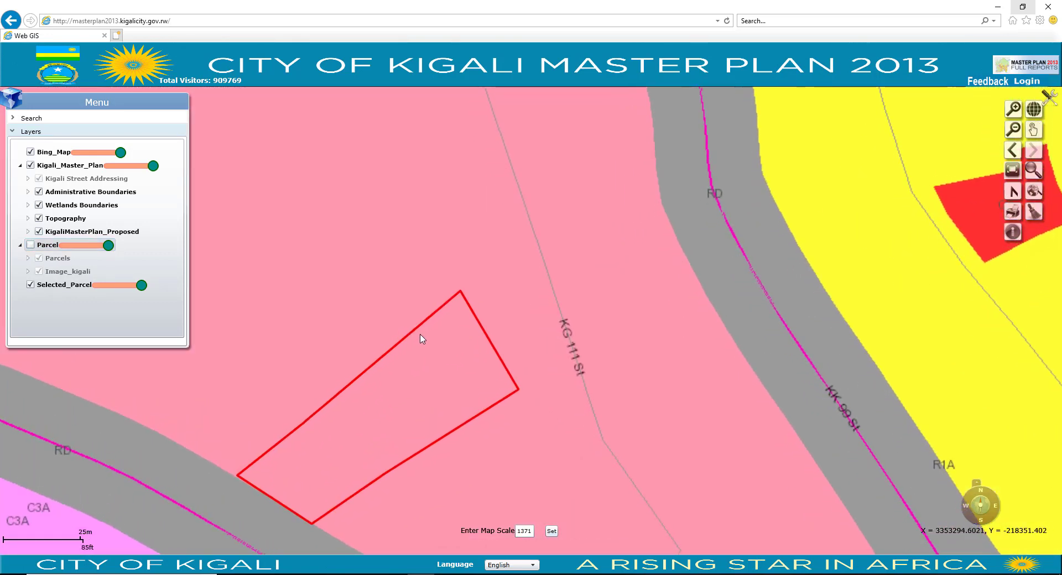
{"action": "scroll", "coordinate": [335, 522], "scroll_direction": "up", "scroll_amount": 1}
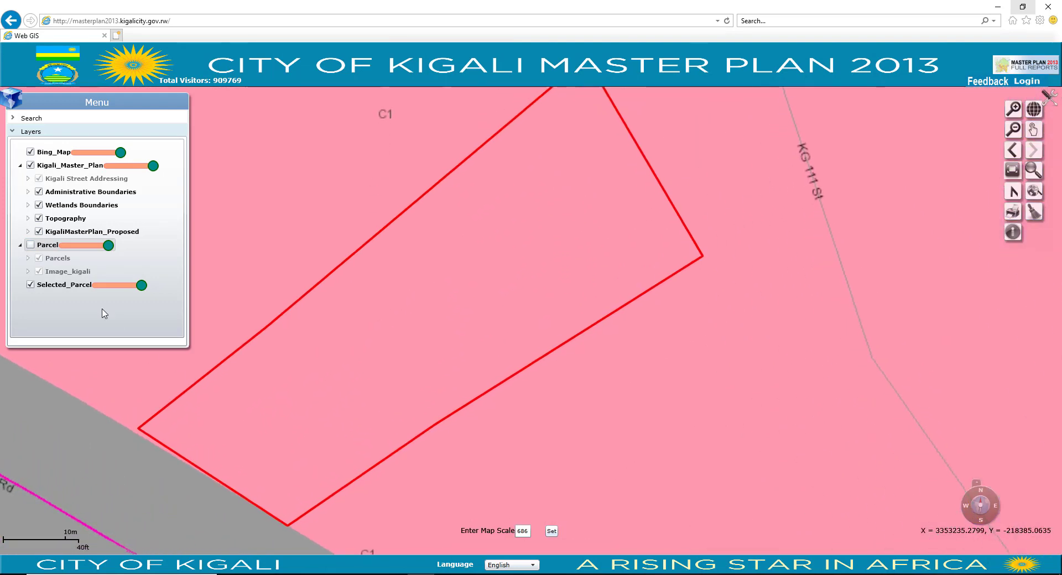
Turn the Parcel layer back on with reduced opacity to compare it with the zoning map, and switch the layer off
{"action": "left_click", "coordinate": [31, 245]}
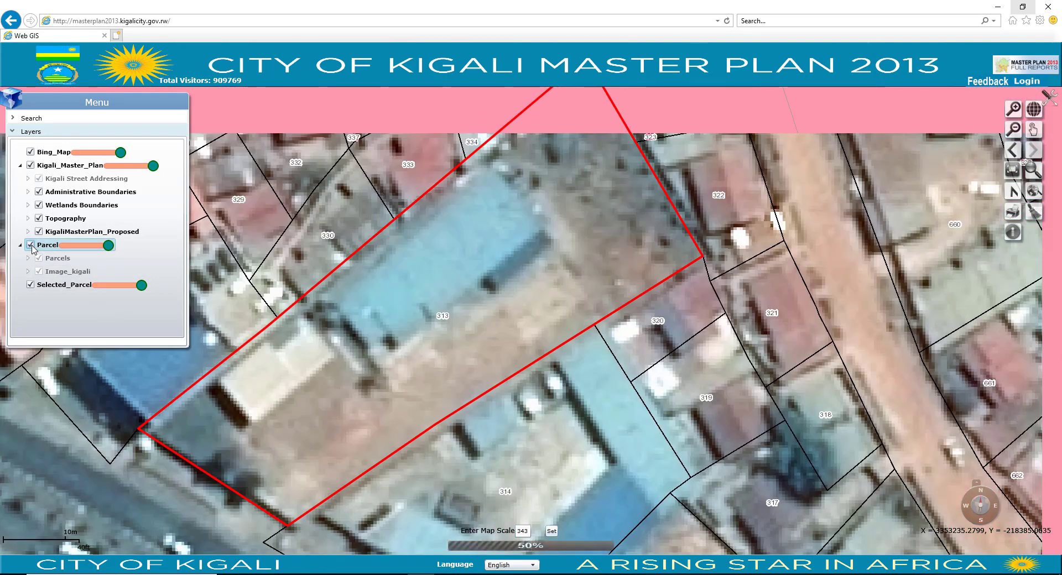
{"action": "scroll", "coordinate": [429, 299], "scroll_direction": "down", "scroll_amount": 1}
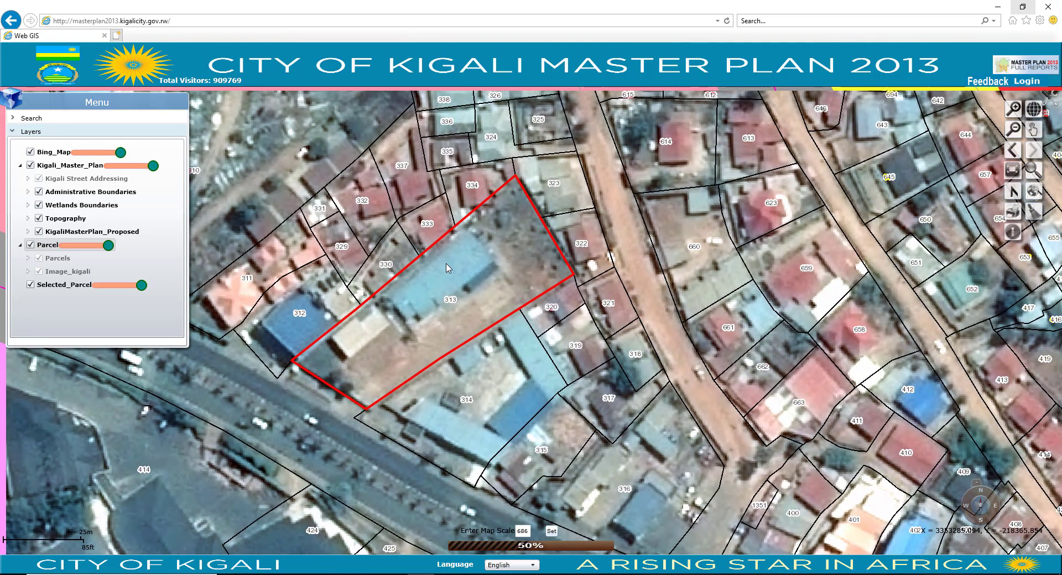
{"action": "left_click_drag", "start_coordinate": [109, 249], "coordinate": [72, 246]}
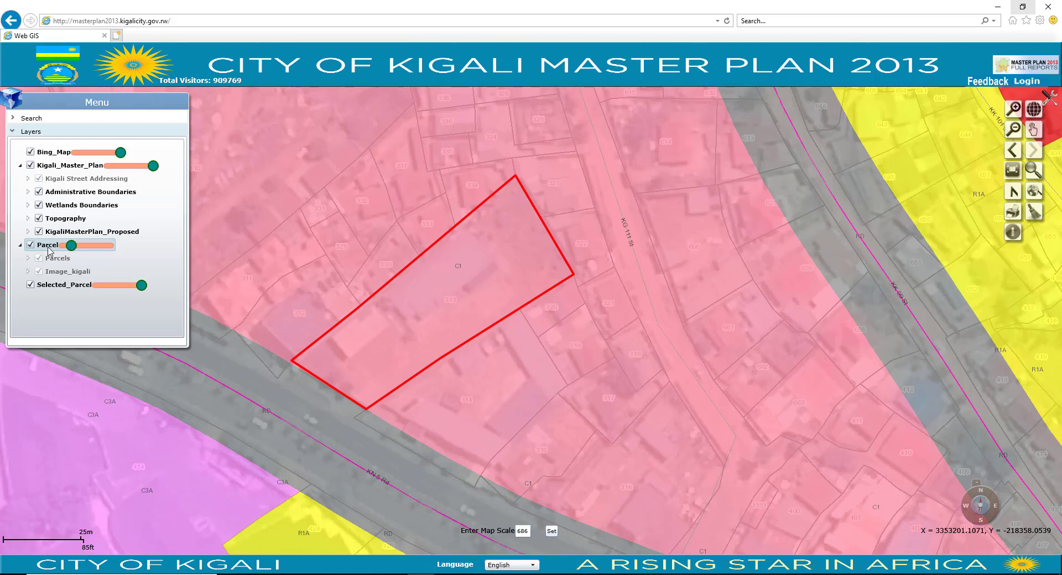
{"action": "left_click", "coordinate": [31, 245]}
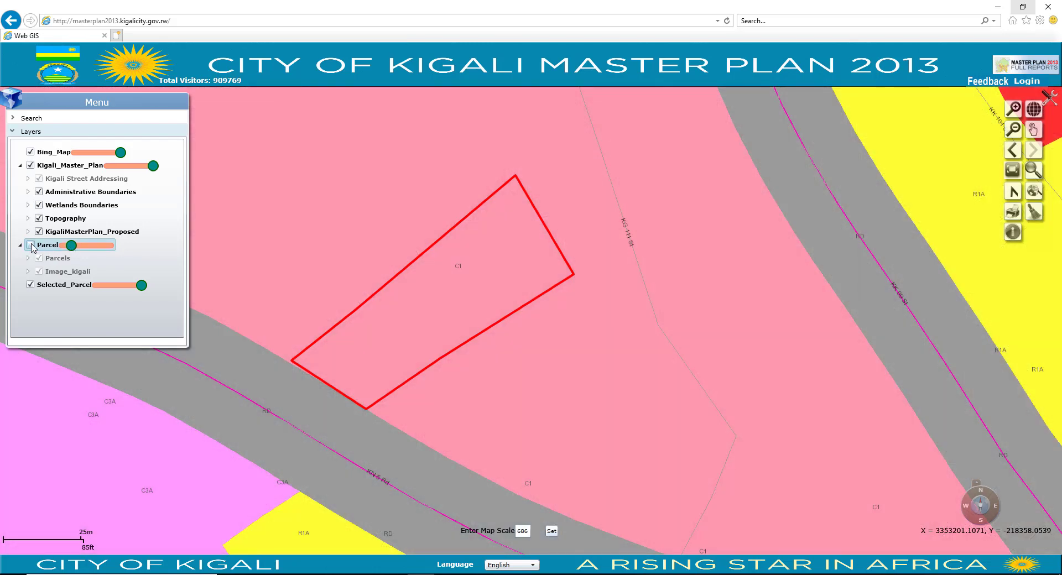
Turn the Parcel layer back on and restore its full opacity so the imagery covers the zoning map
{"action": "left_click", "coordinate": [31, 246]}
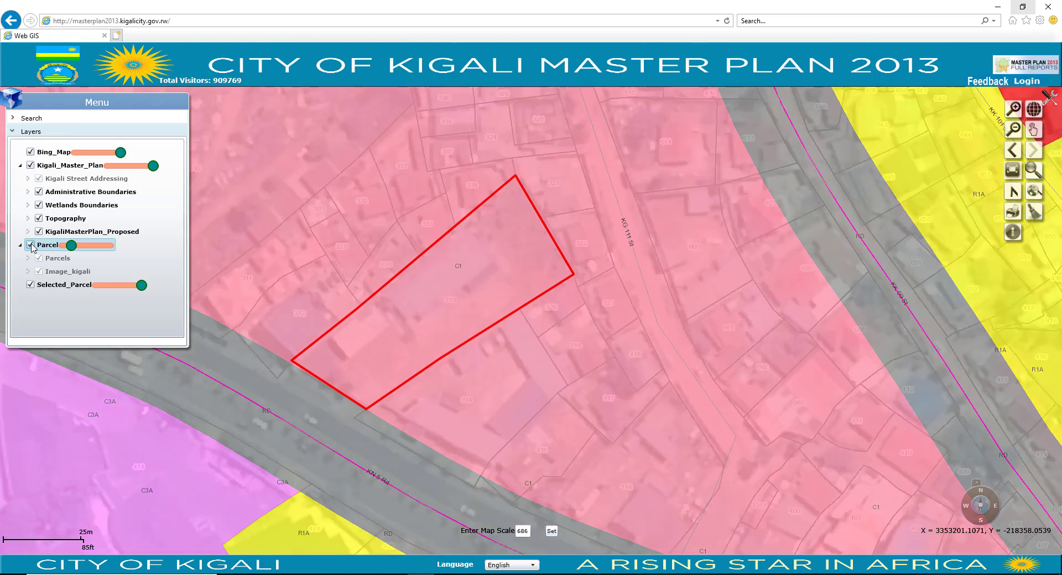
{"action": "left_click", "coordinate": [79, 246]}
{"action": "left_click_drag", "start_coordinate": [112, 260], "coordinate": [137, 270]}
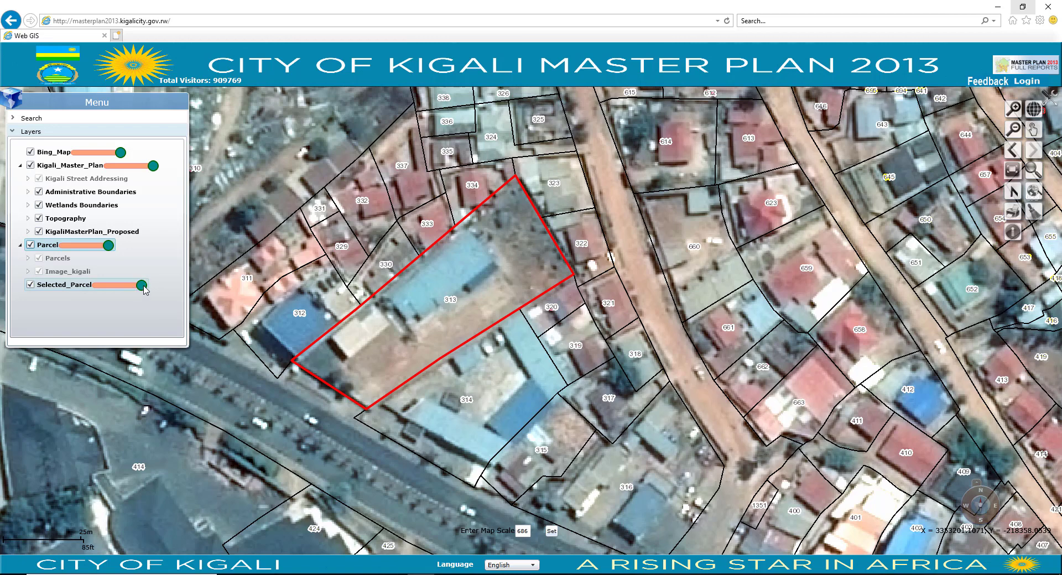
Hide the Selected_Parcel layer to compare the map without parcel 313's red outline, and show it again at full opacity
{"action": "left_click", "coordinate": [30, 285]}
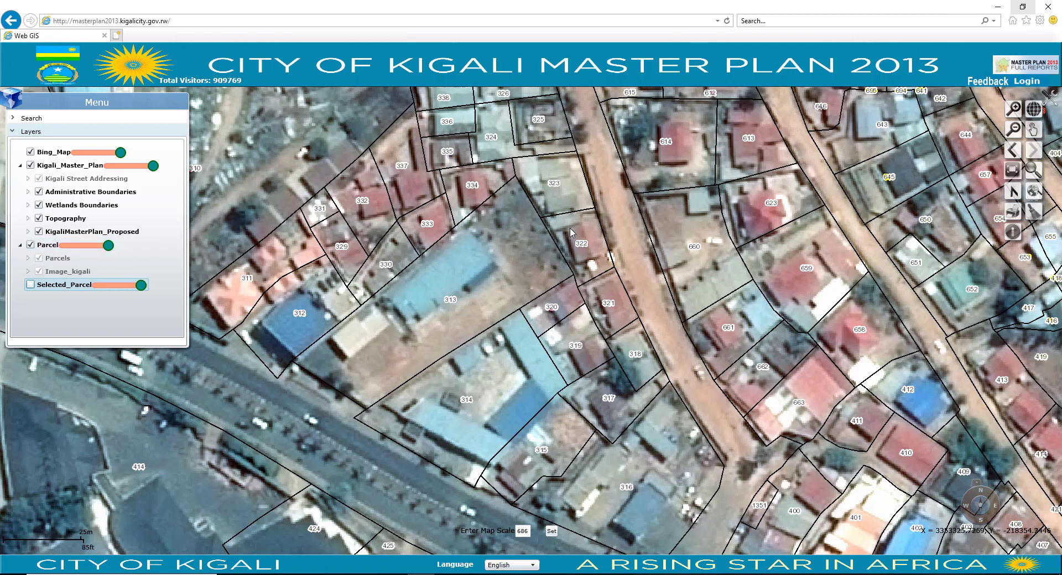
{"action": "left_click", "coordinate": [30, 284]}
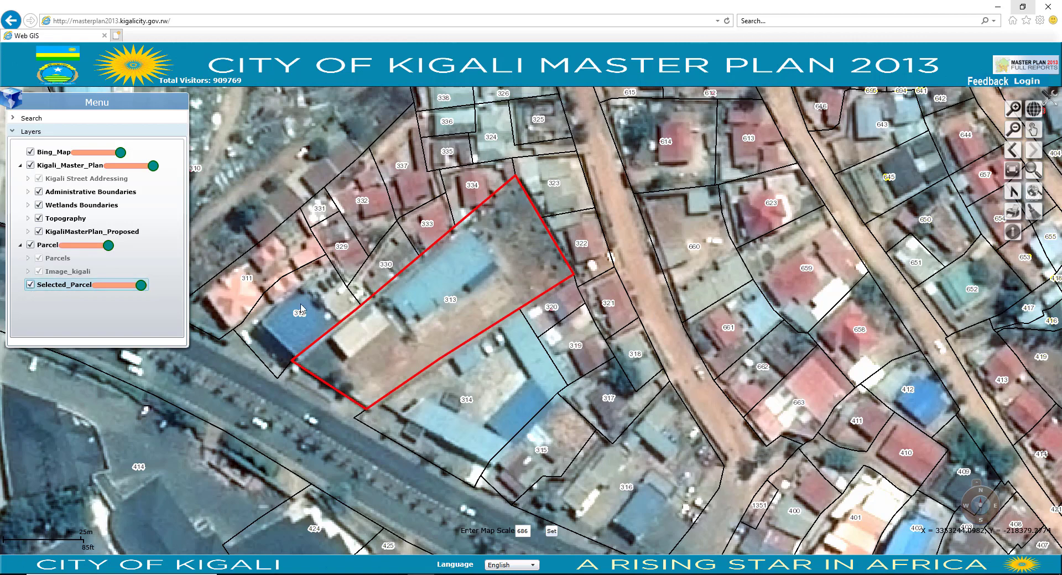
{"action": "mouse_move", "coordinate": [142, 291]}
{"action": "left_mouse_down"}
{"action": "mouse_move", "coordinate": [100, 288]}
{"action": "mouse_move", "coordinate": [150, 290]}
{"action": "left_mouse_up"}
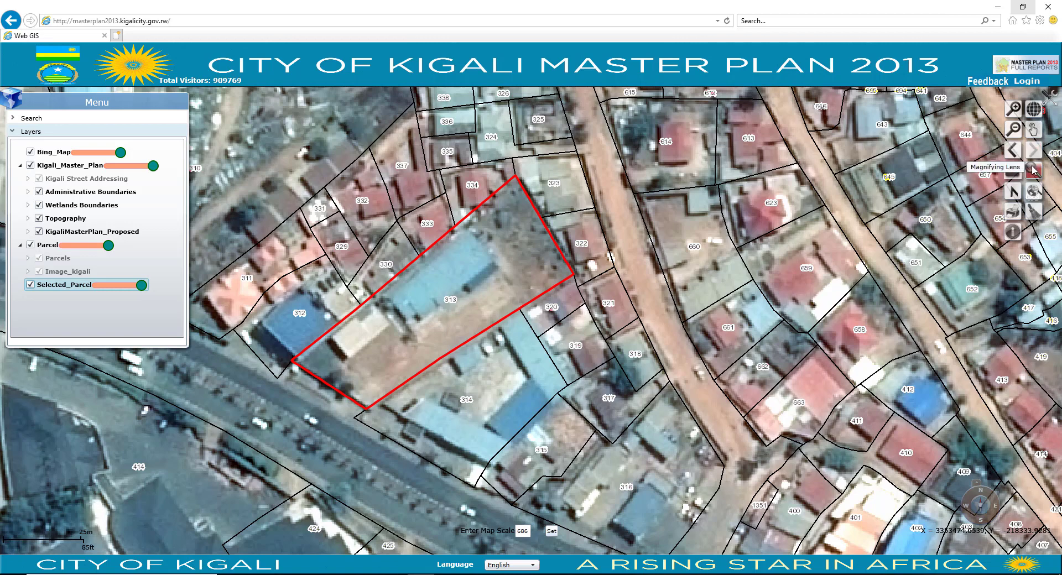
Measure the linear distance in meters around parcel 313's boundary with the Measure tool, and clear the measurement
{"action": "left_click", "coordinate": [1014, 192]}
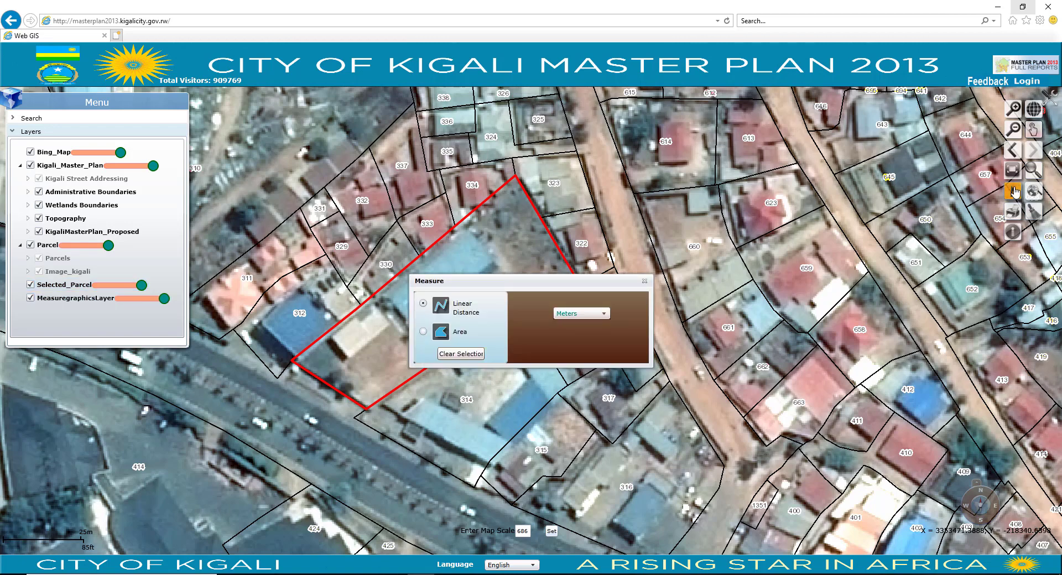
{"action": "left_click_drag", "start_coordinate": [524, 285], "coordinate": [697, 140]}
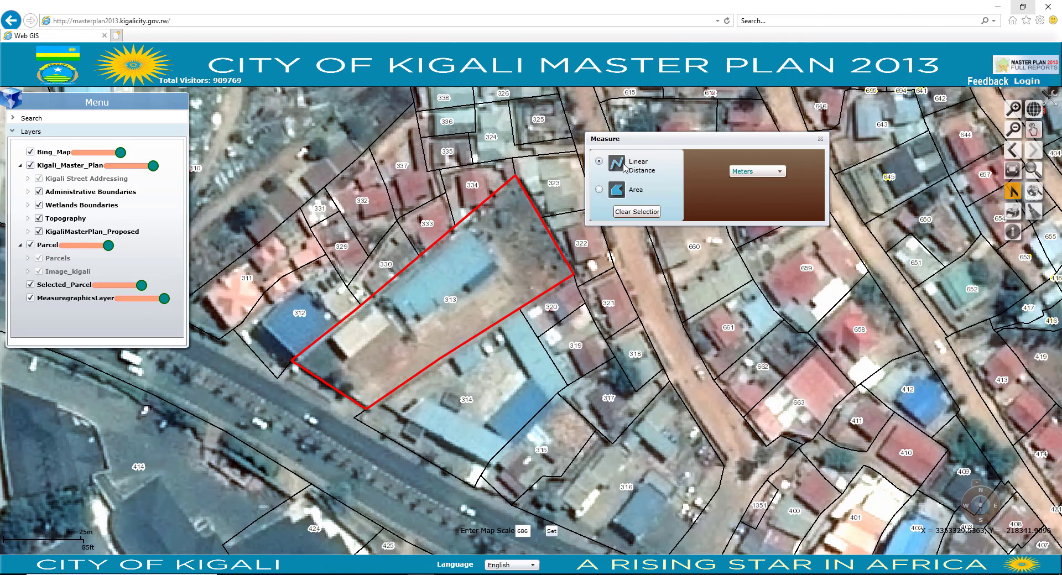
{"action": "left_click", "coordinate": [733, 176]}
{"action": "left_click", "coordinate": [745, 186]}
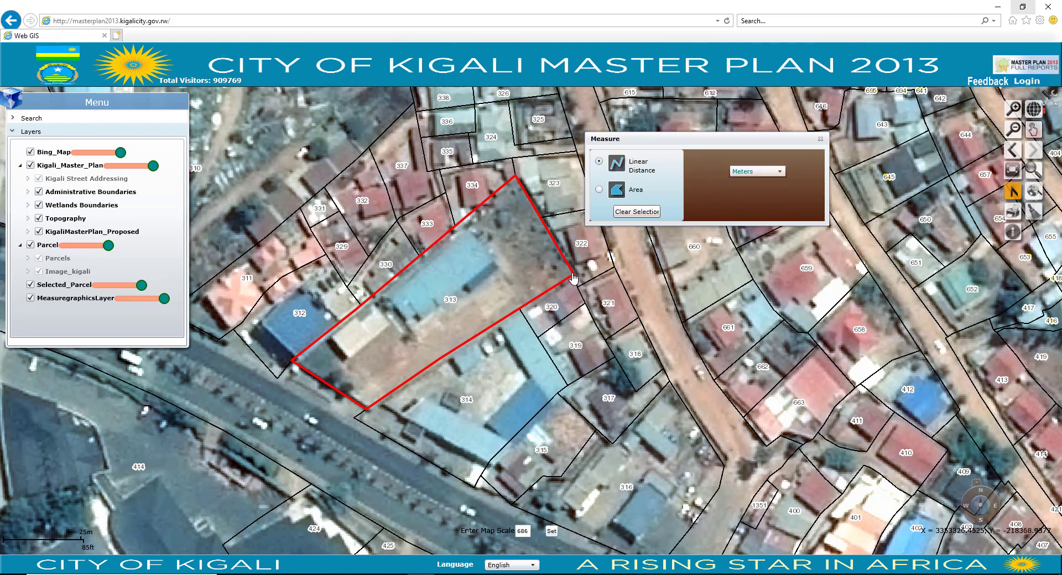
{"action": "left_click", "coordinate": [573, 275]}
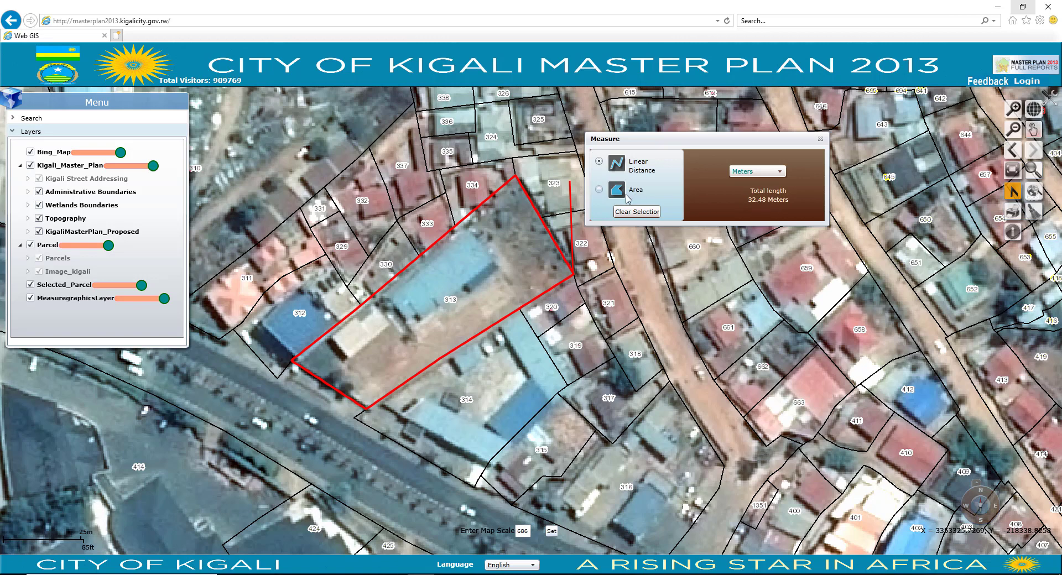
{"action": "left_click", "coordinate": [515, 179]}
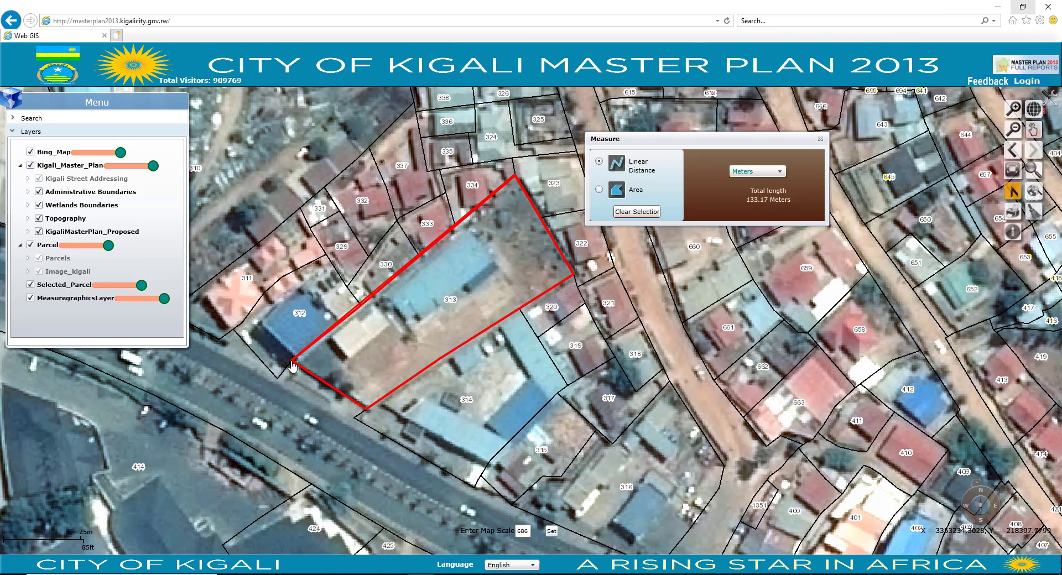
{"action": "left_click", "coordinate": [293, 364]}
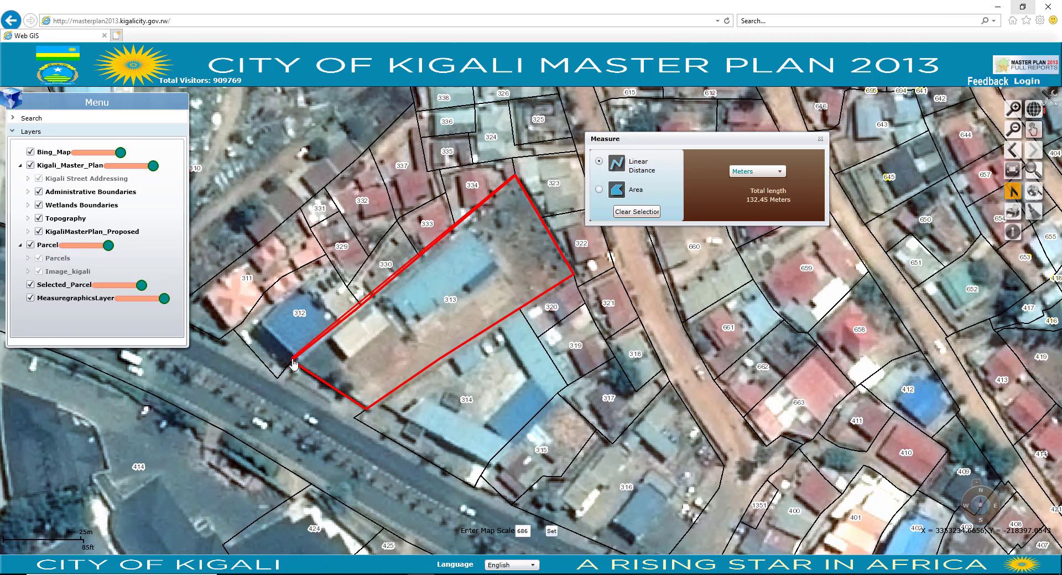
{"action": "double_click", "coordinate": [295, 366]}
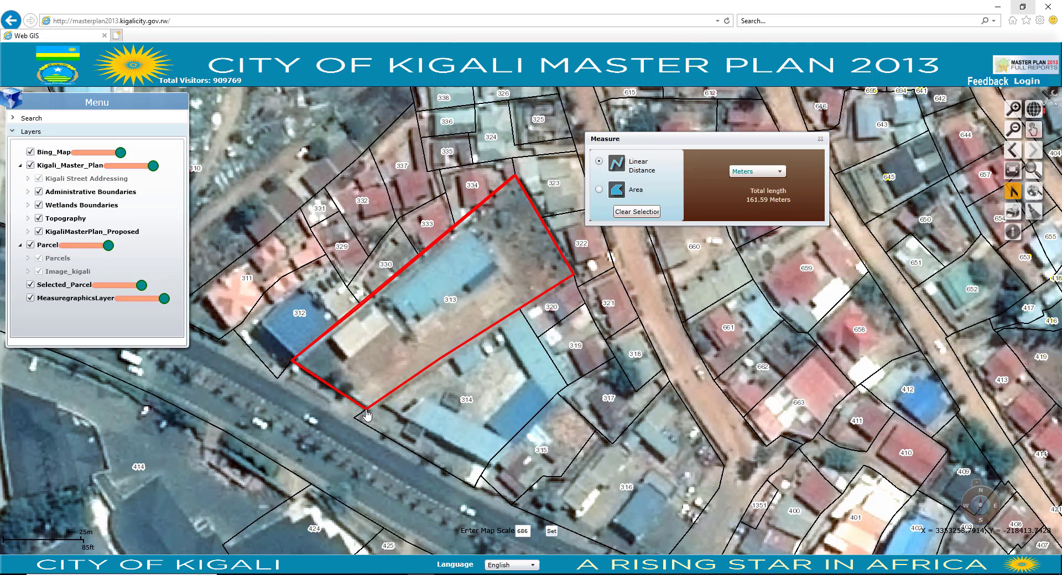
{"action": "left_click", "coordinate": [367, 410]}
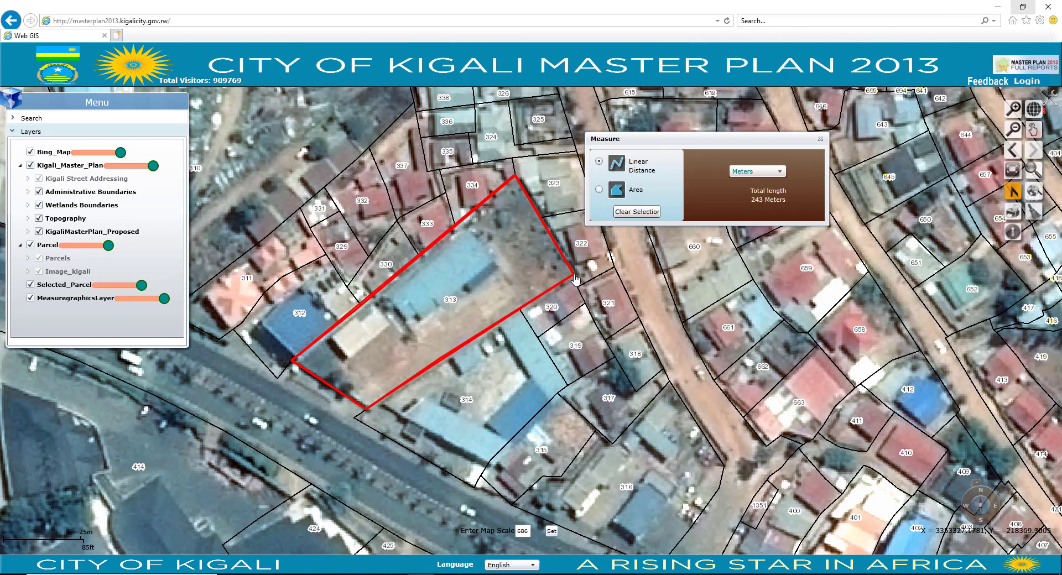
{"action": "double_click", "coordinate": [575, 280]}
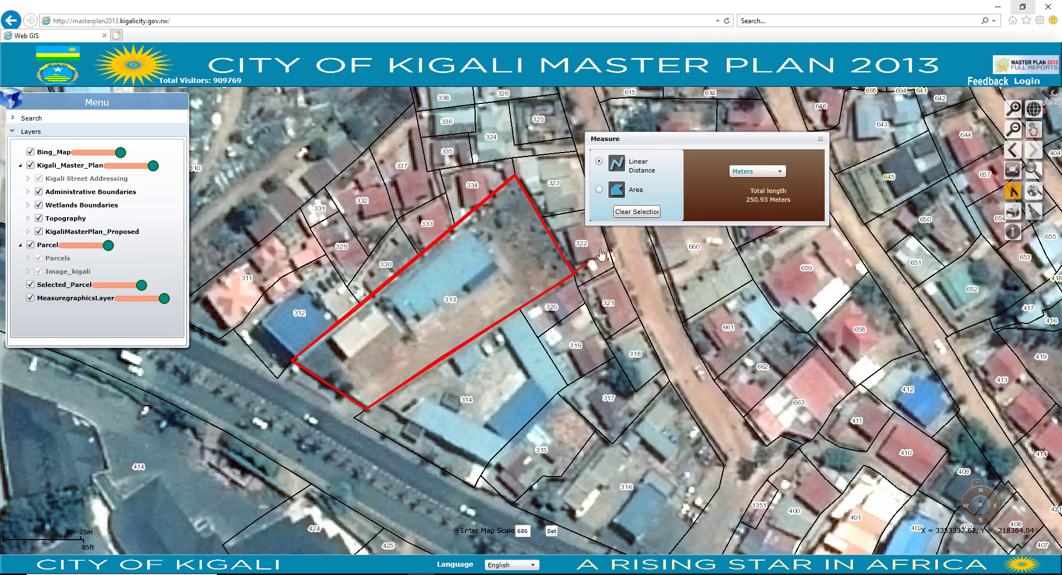
{"action": "left_click", "coordinate": [637, 214]}
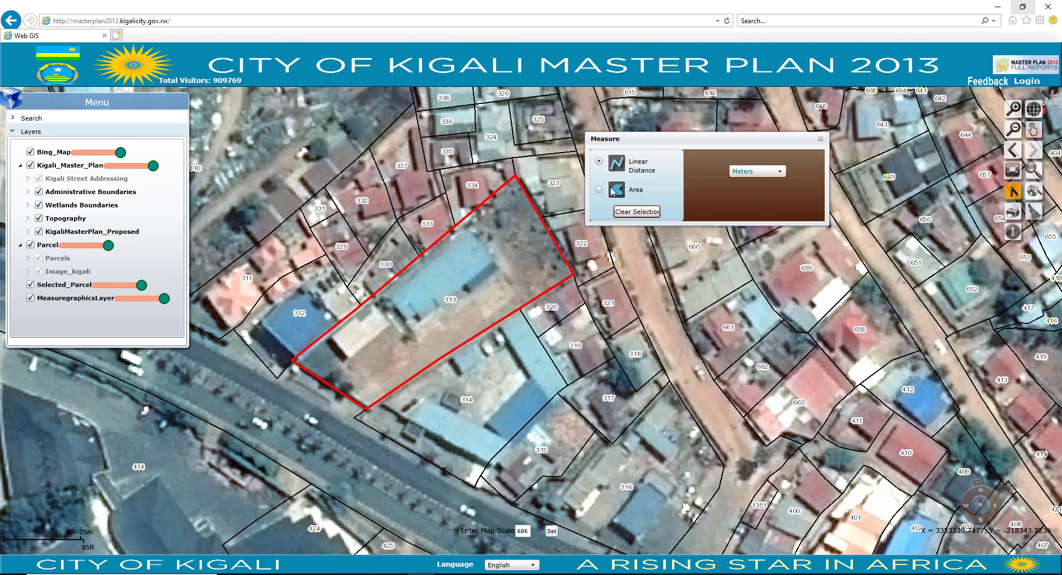
Measure the area of parcel 313 by tracing its corners, clear the measurement and close the Measure tool
{"action": "left_click", "coordinate": [573, 274]}
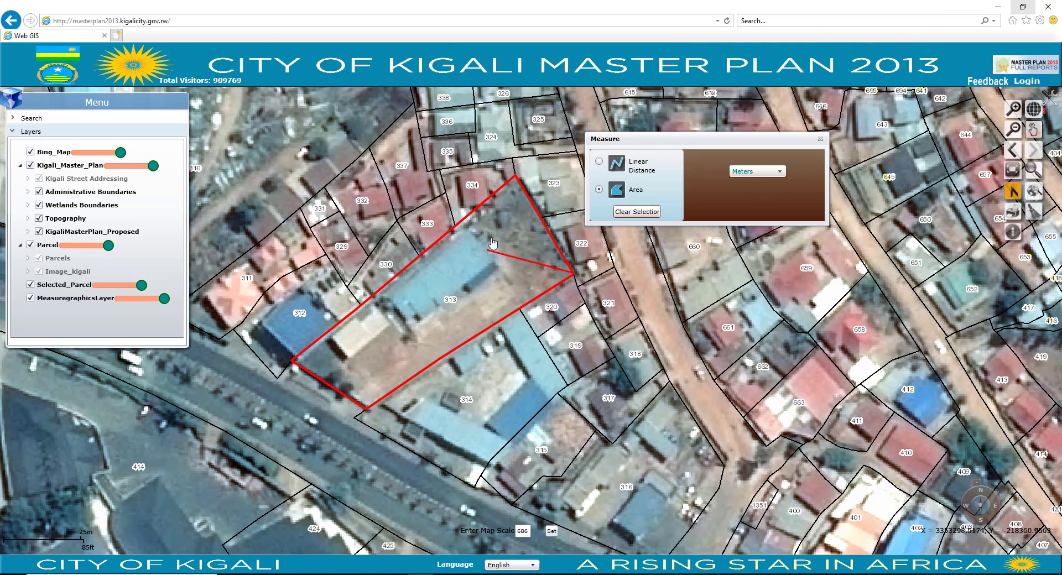
{"action": "double_click", "coordinate": [515, 179]}
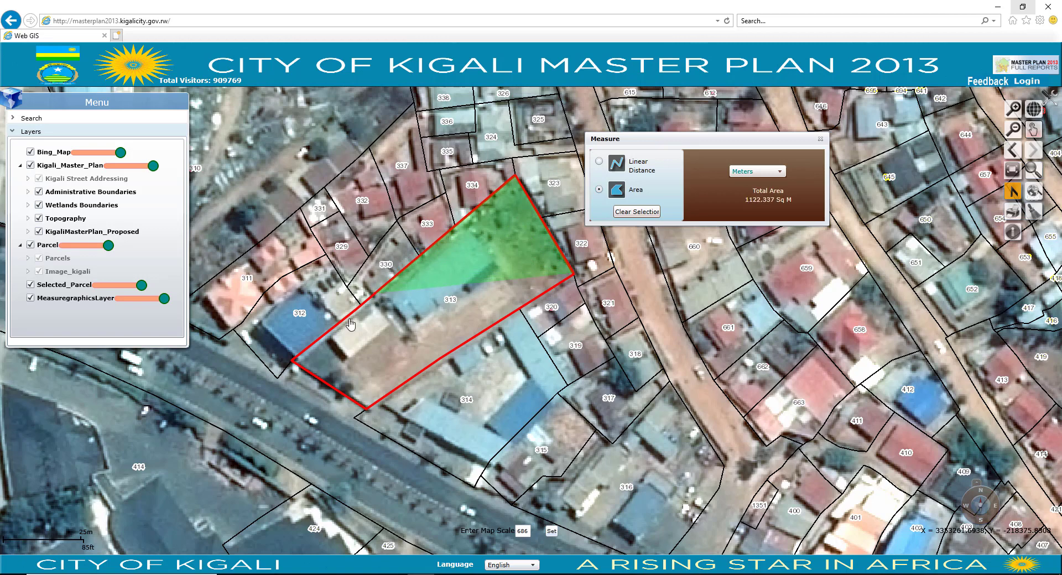
{"action": "double_click", "coordinate": [292, 361]}
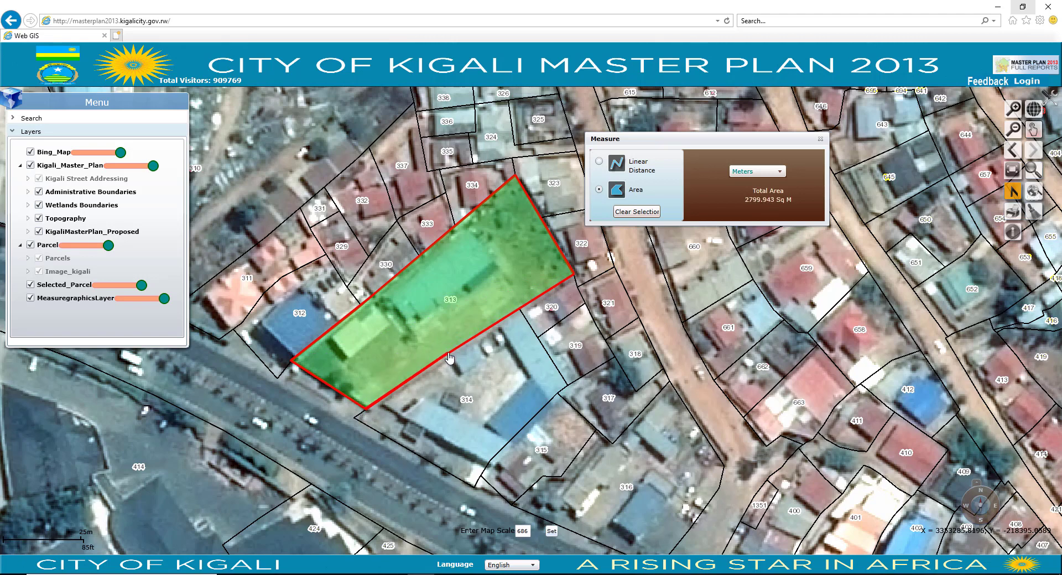
{"action": "left_click", "coordinate": [574, 273]}
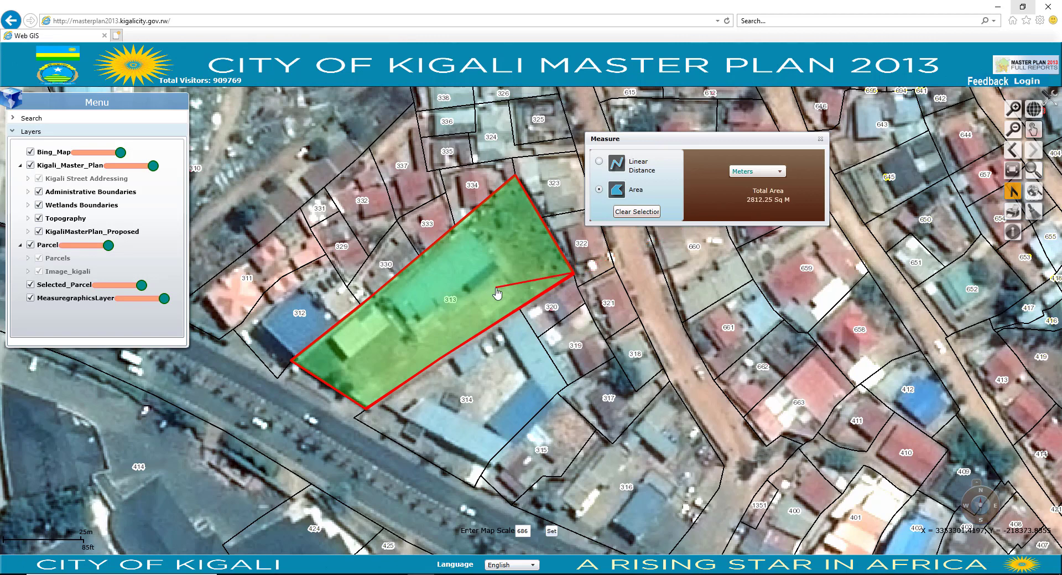
{"action": "left_click", "coordinate": [625, 214]}
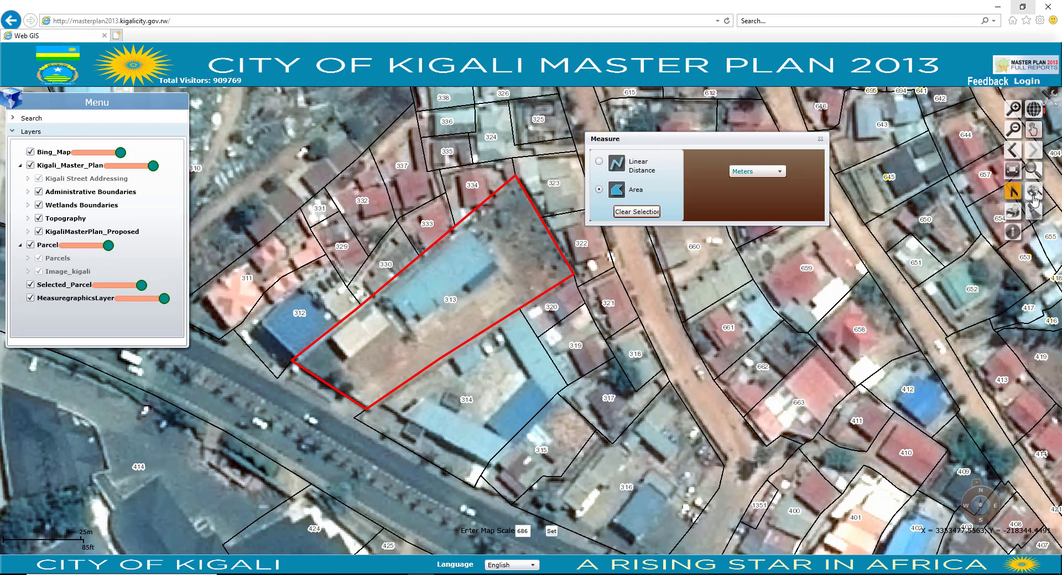
{"action": "left_click", "coordinate": [820, 140]}
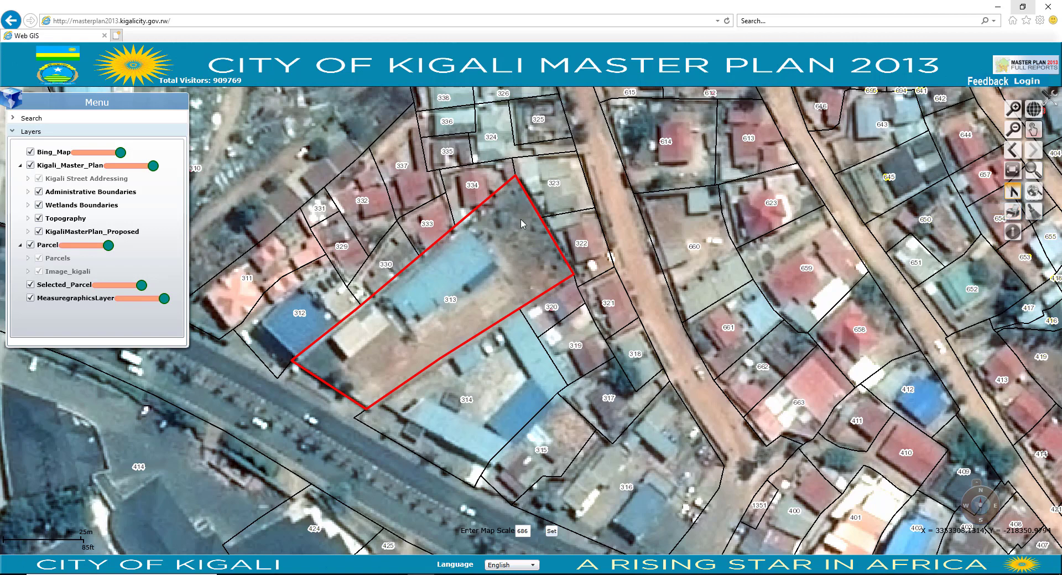
Clear all graphics from the map and search again for parcel 313 in Gasabo district, Remera sector, Rukiri II cell
{"action": "left_click_drag", "start_coordinate": [572, 283], "coordinate": [675, 286]}
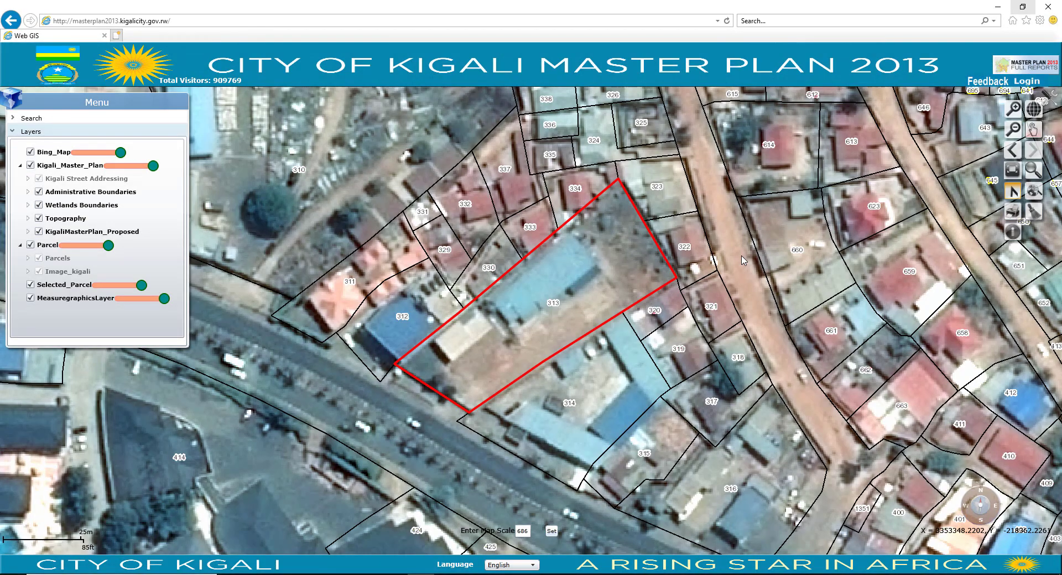
{"action": "left_click", "coordinate": [1032, 211]}
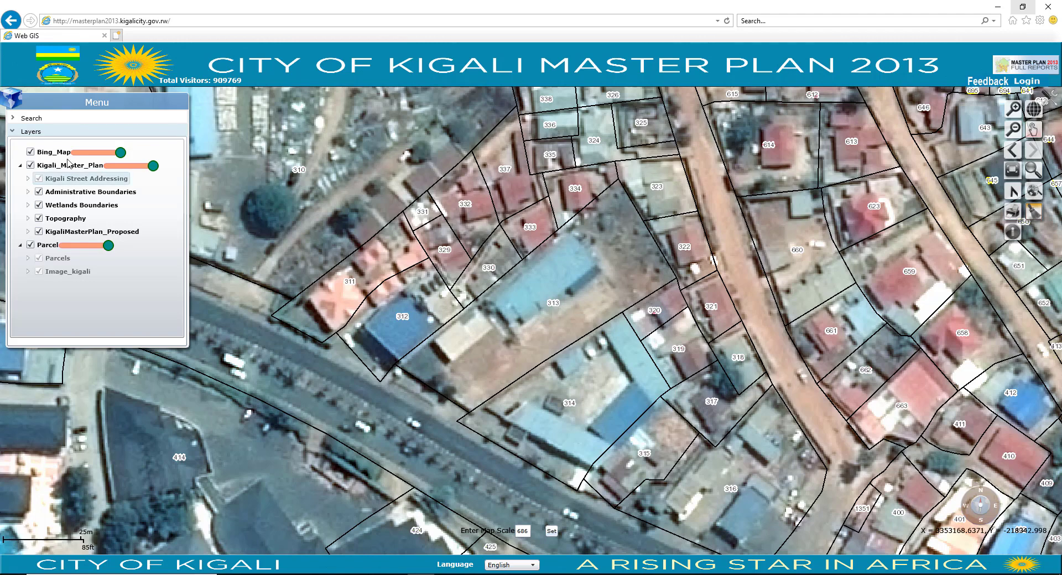
{"action": "left_click", "coordinate": [13, 119]}
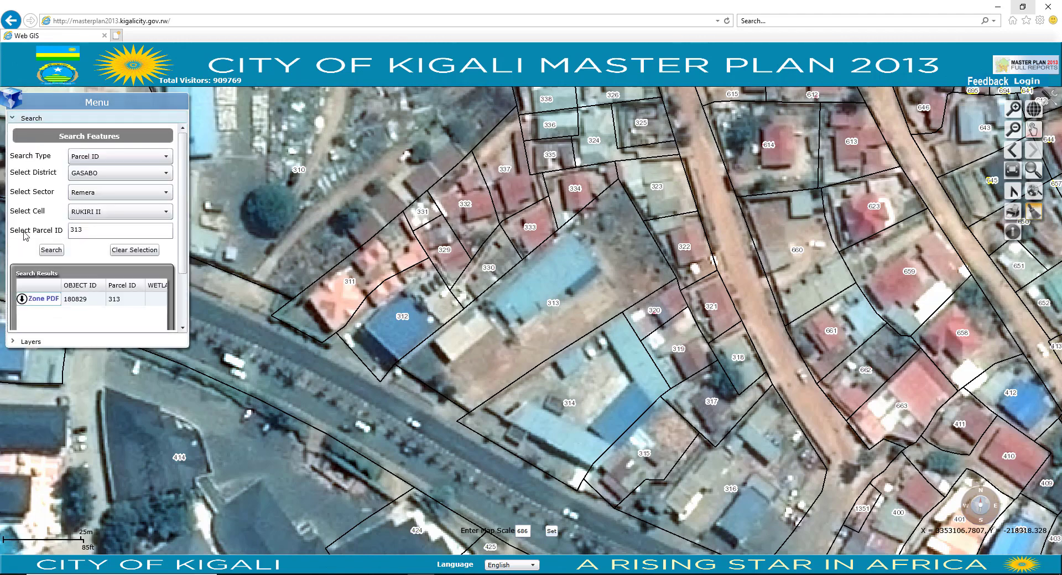
{"action": "left_click", "coordinate": [51, 250]}
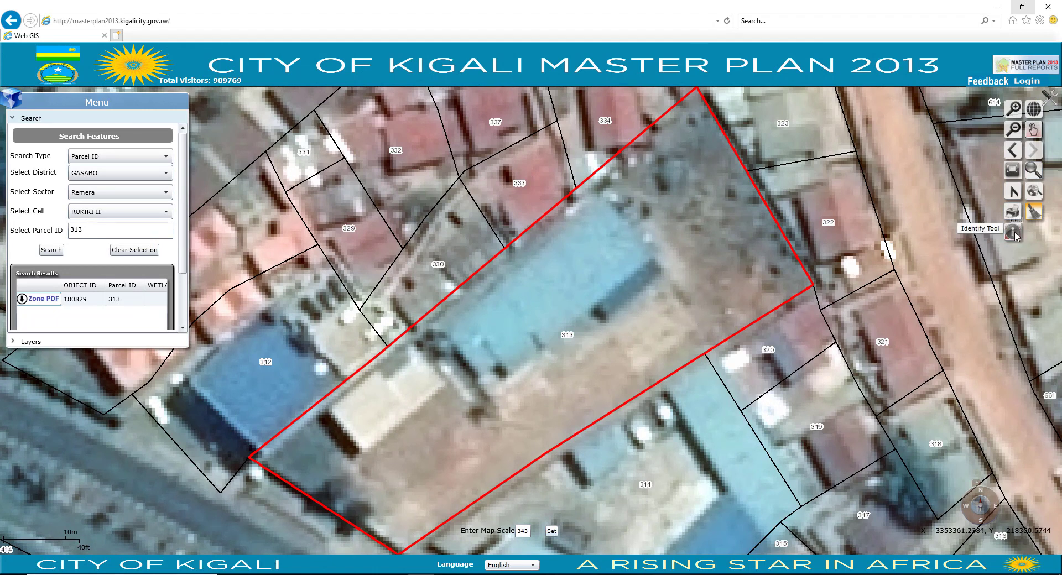
Examine the surroundings of parcel 313 and the map scale, scale bar and coordinates at different zoom levels
{"action": "scroll", "coordinate": [503, 338], "scroll_direction": "down", "scroll_amount": 1}
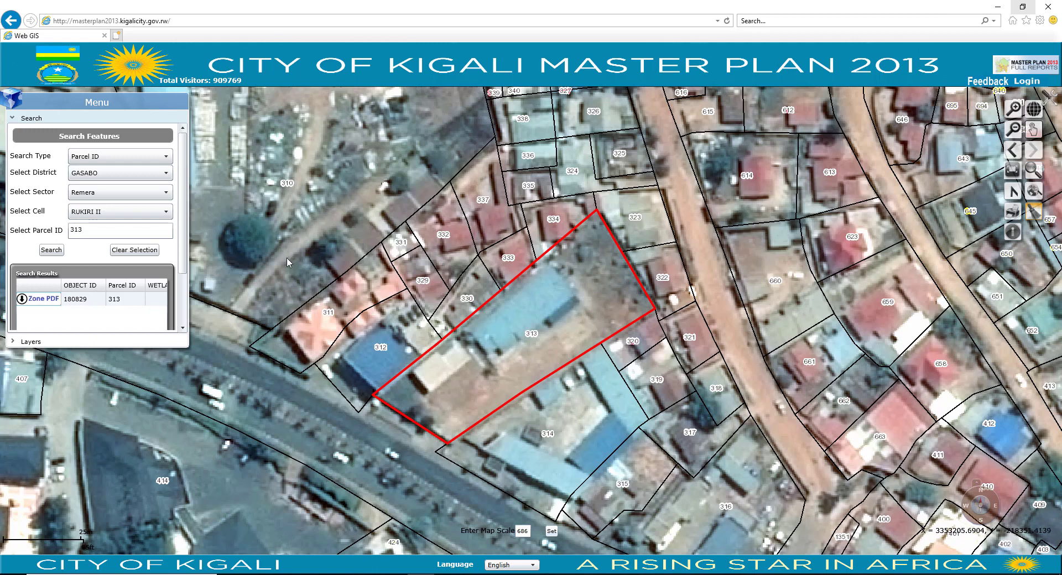
{"action": "scroll", "coordinate": [440, 313], "scroll_direction": "down", "scroll_amount": 2}
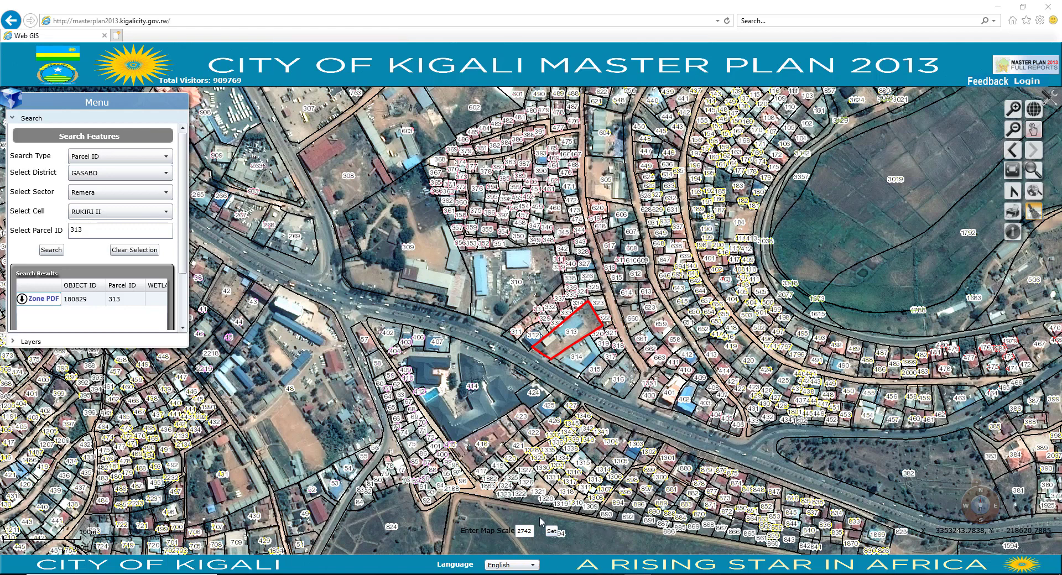
{"action": "scroll", "coordinate": [550, 512], "scroll_direction": "up", "scroll_amount": 1}
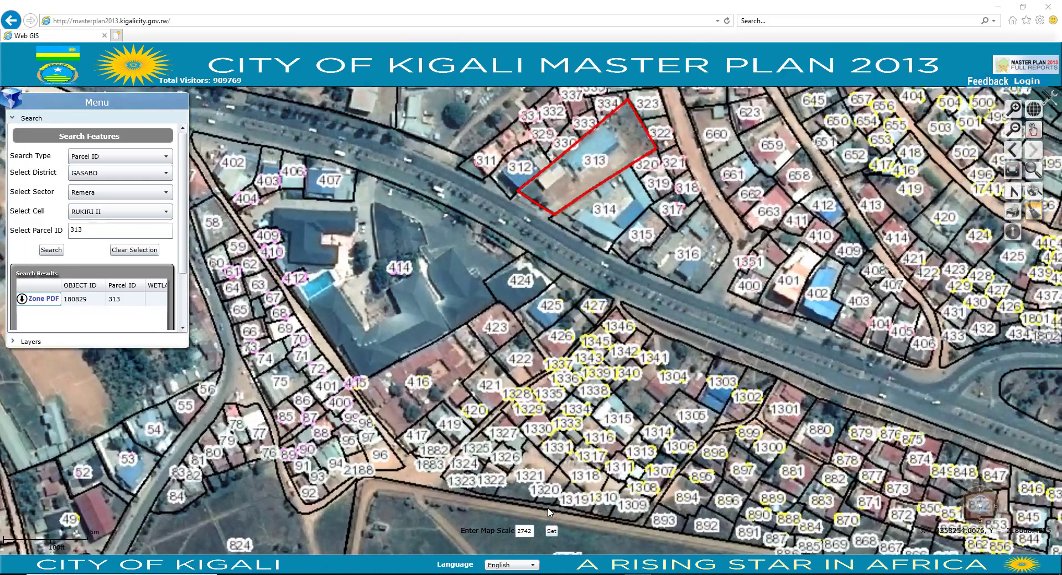
{"action": "scroll", "coordinate": [550, 510], "scroll_direction": "up", "scroll_amount": 1}
{"action": "scroll", "coordinate": [550, 506], "scroll_direction": "down", "scroll_amount": 2}
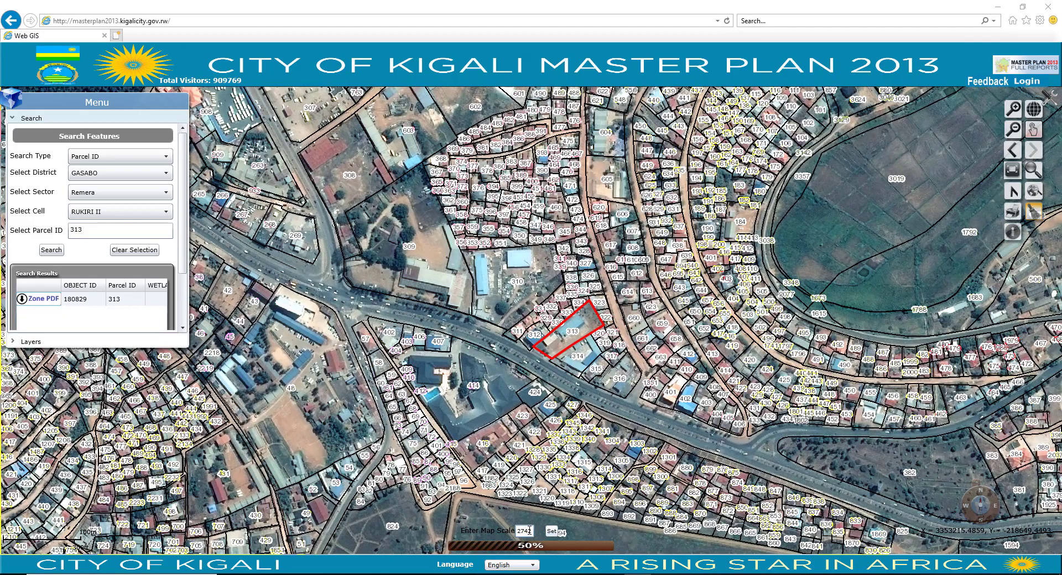
{"action": "scroll", "coordinate": [535, 504], "scroll_direction": "up", "scroll_amount": 2}
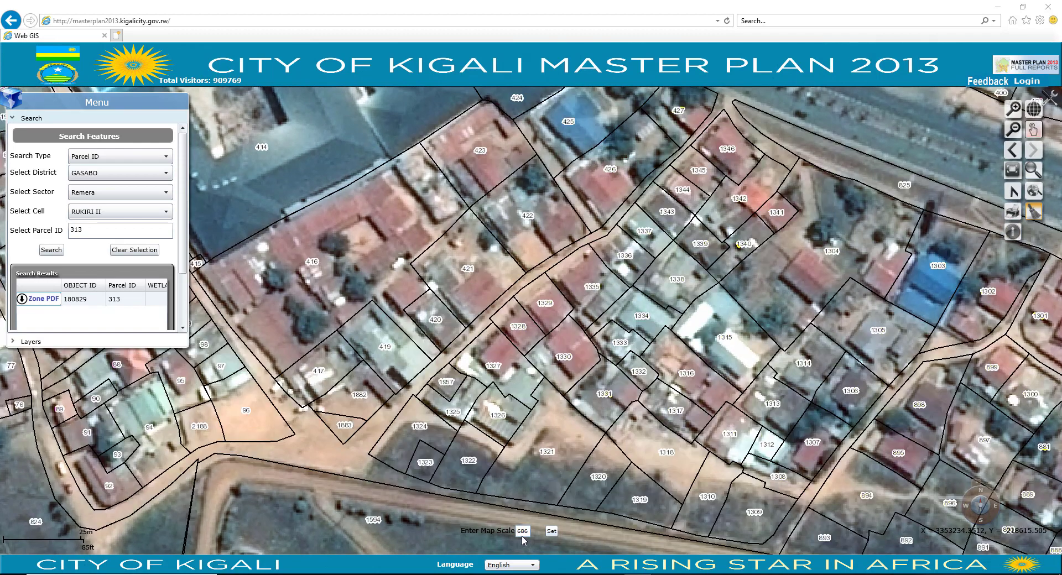
{"action": "scroll", "coordinate": [548, 493], "scroll_direction": "down", "scroll_amount": 1}
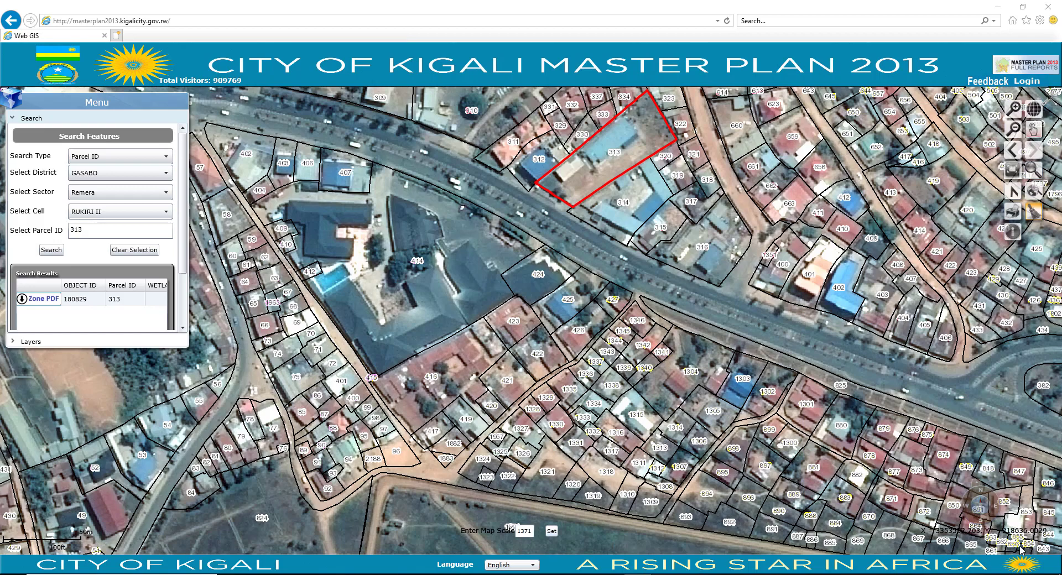
{"action": "scroll", "coordinate": [937, 545], "scroll_direction": "up", "scroll_amount": 2}
{"action": "scroll", "coordinate": [937, 545], "scroll_direction": "up", "scroll_amount": 3}
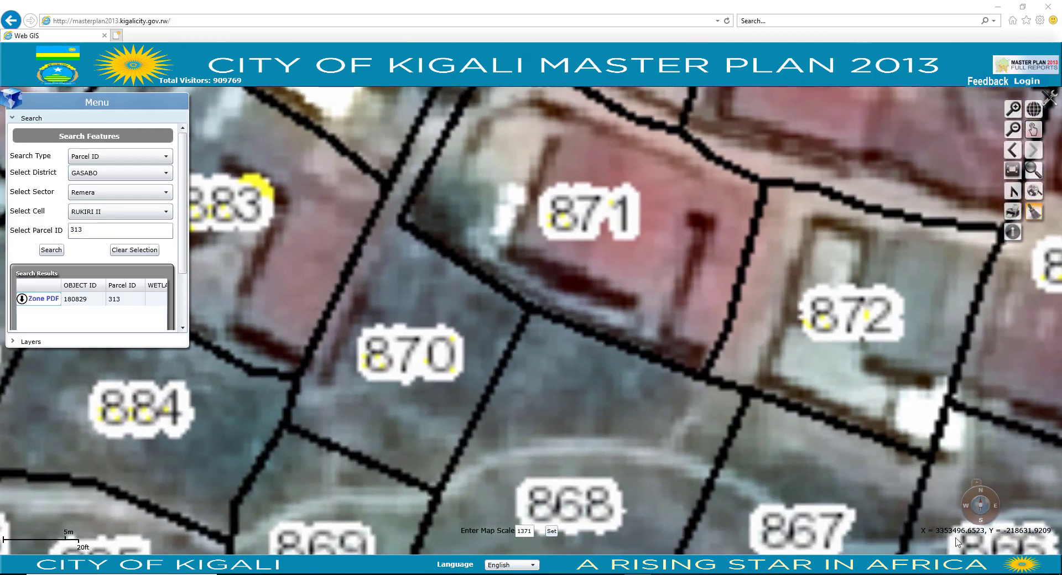